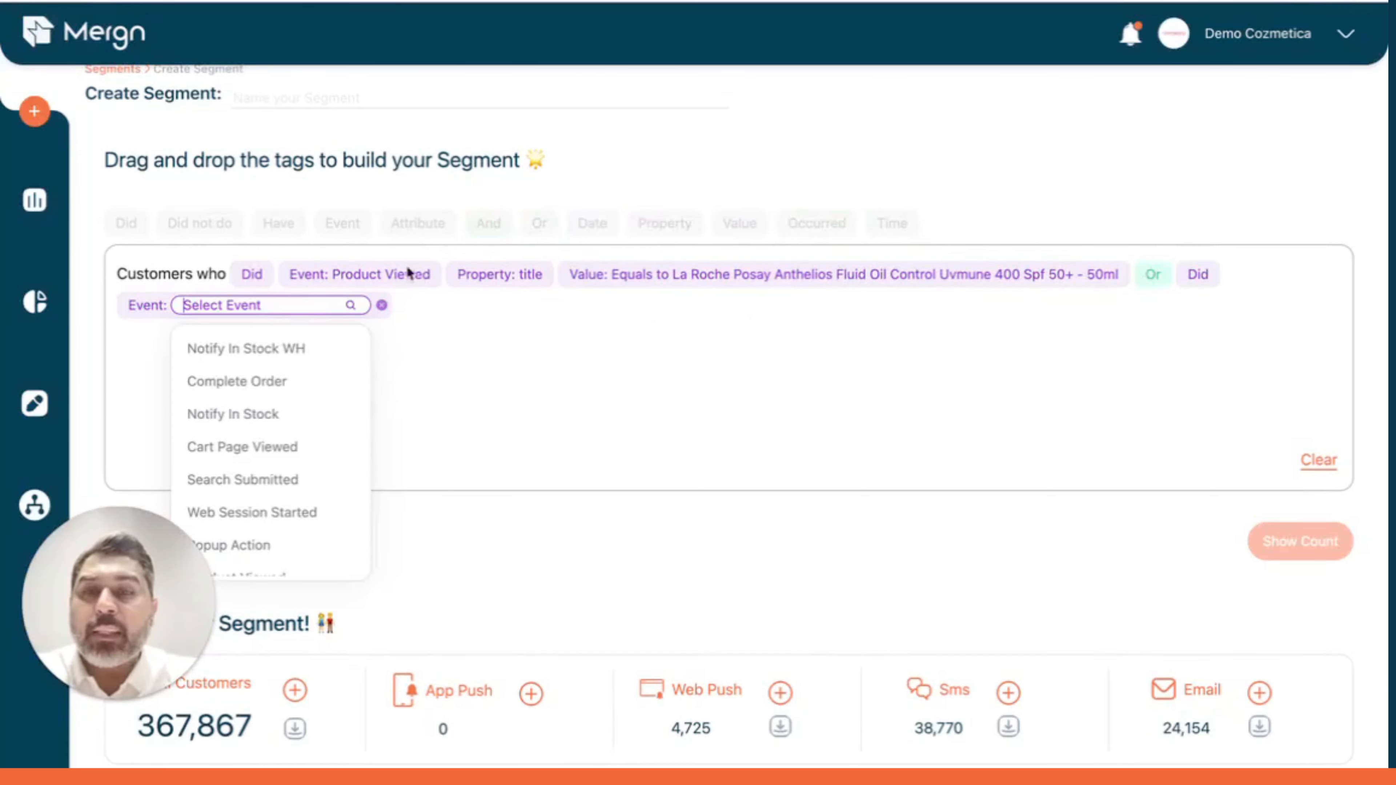
Set the event of the second Did condition to Add to Cart.
text(pro)
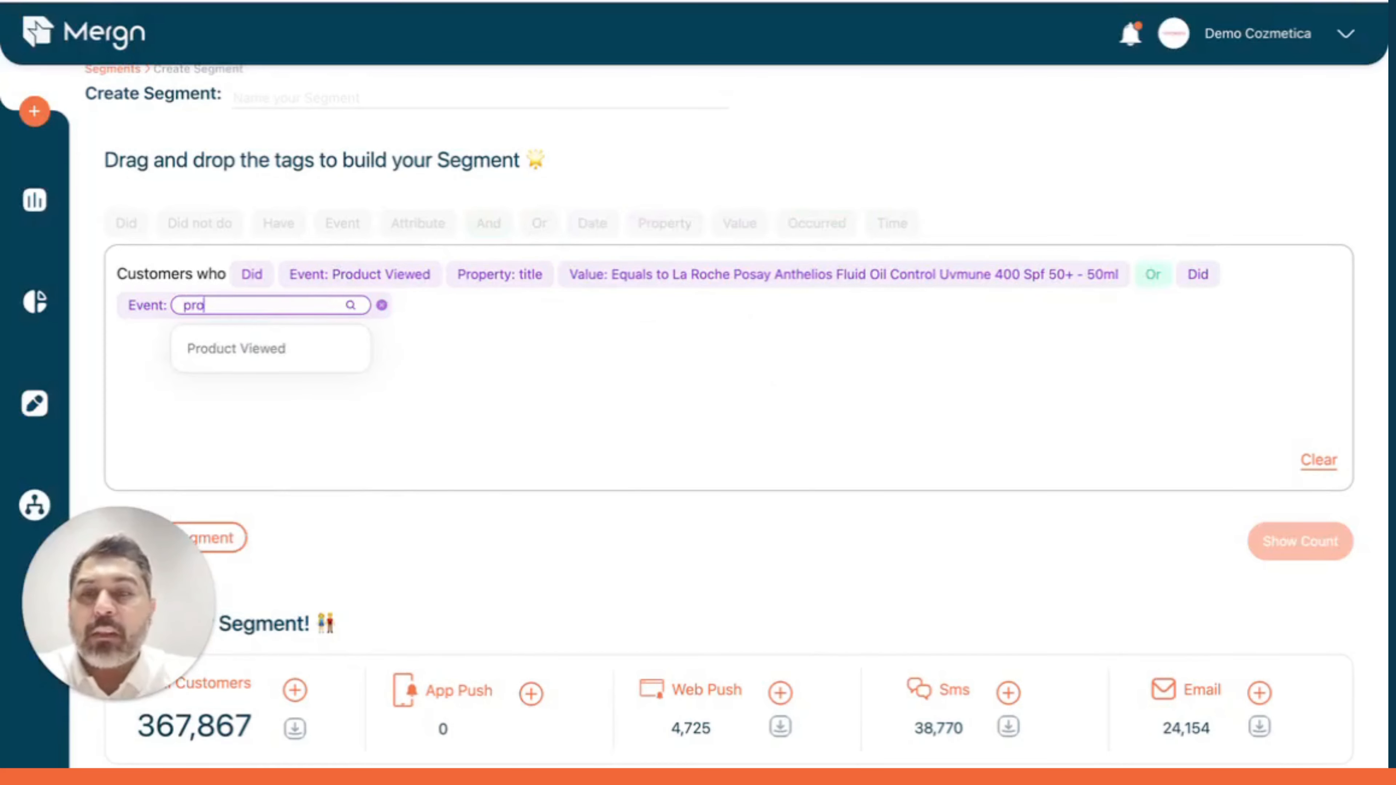
click(287, 348)
click(303, 304)
text(add)
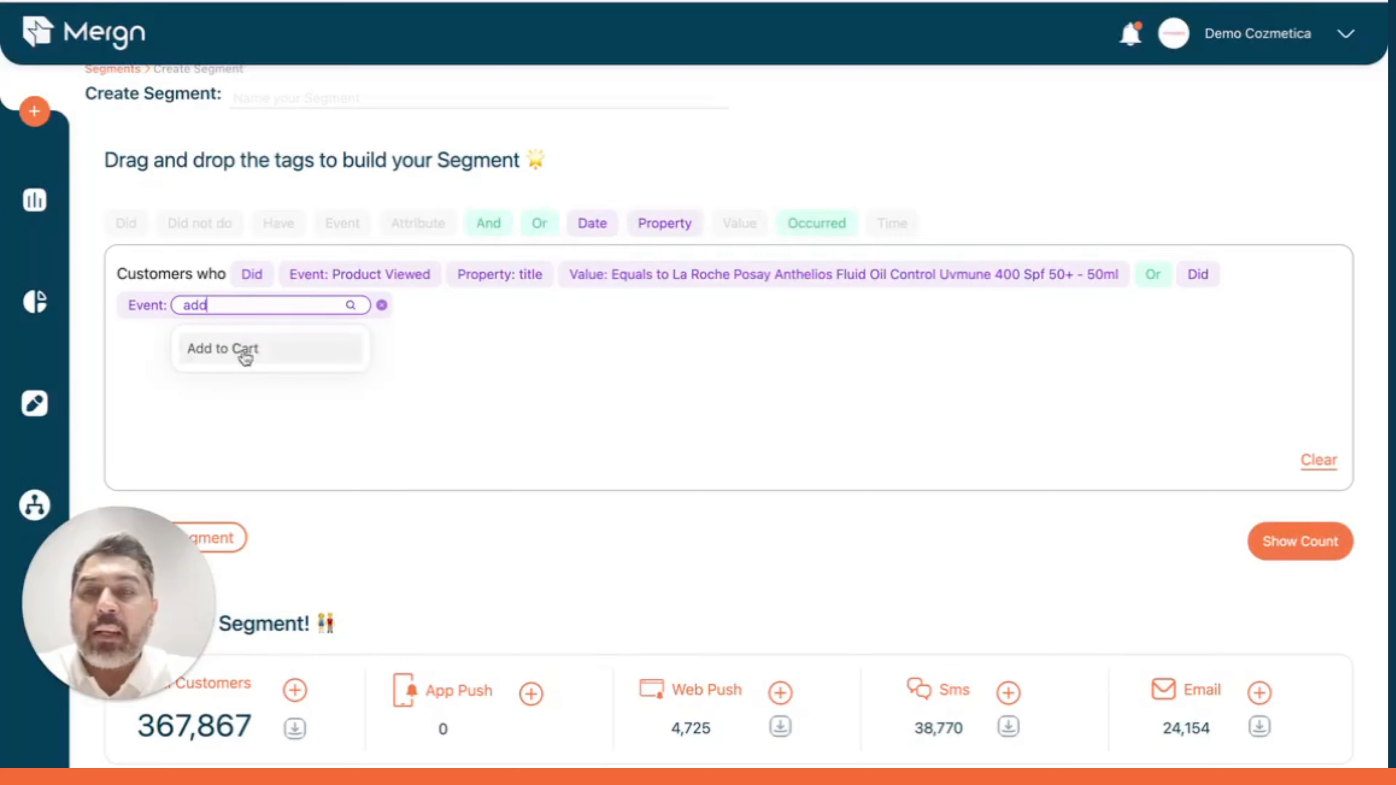
click(245, 350)
Add a title property equal to Maybelline Super Stay Teddy Tint to the Add to Cart condition.
drag(659, 222, 637, 279)
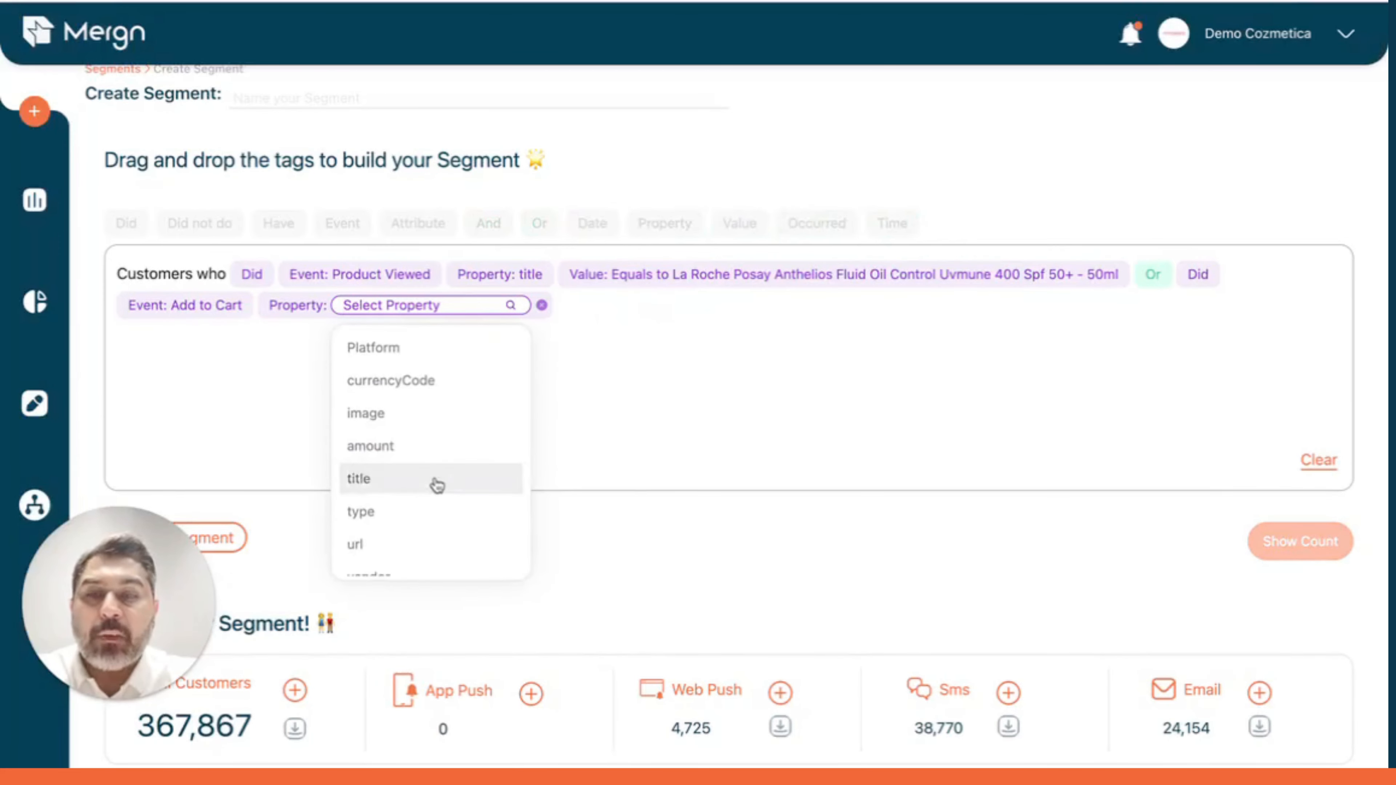
click(436, 480)
click(462, 426)
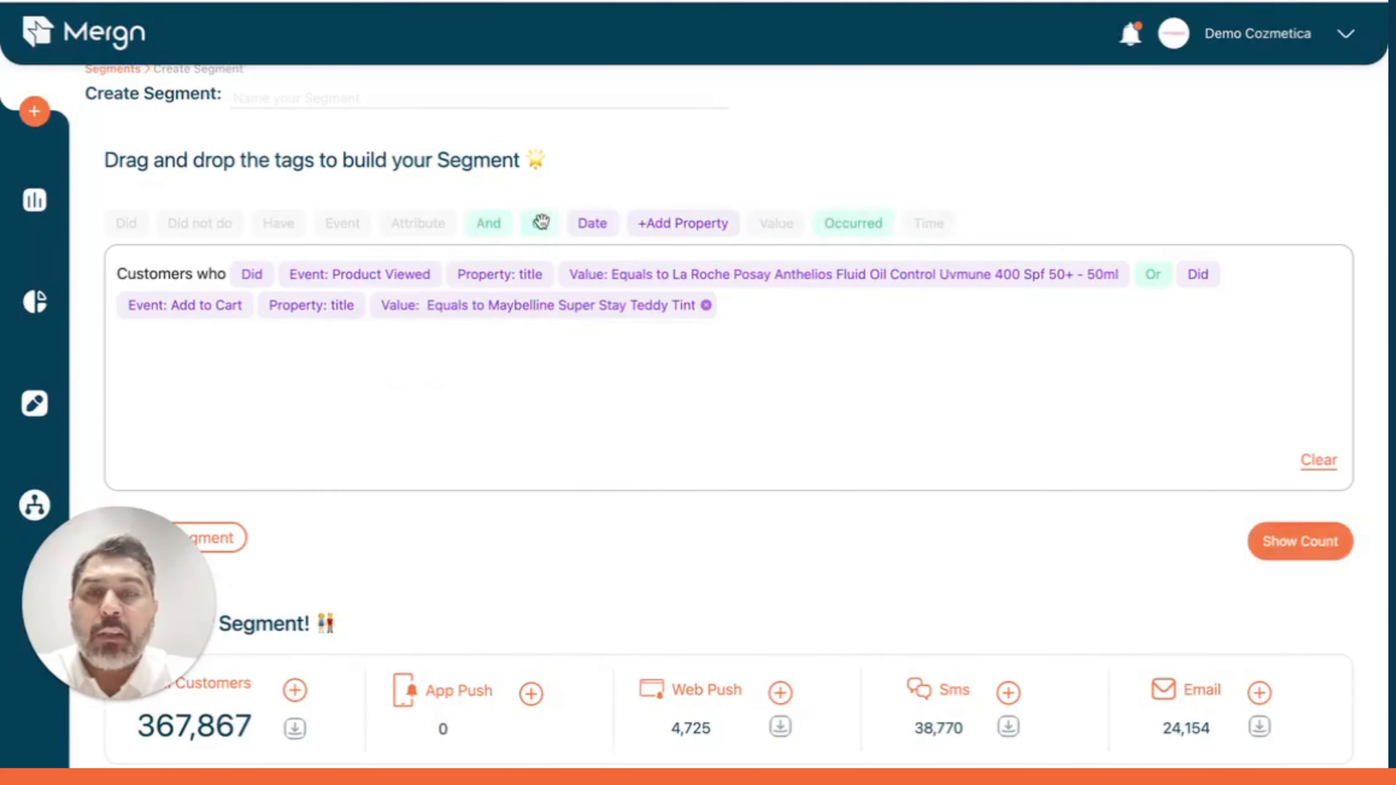
Append an Or condition for customers who did Complete Order.
drag(539, 223, 540, 250)
drag(118, 223, 125, 252)
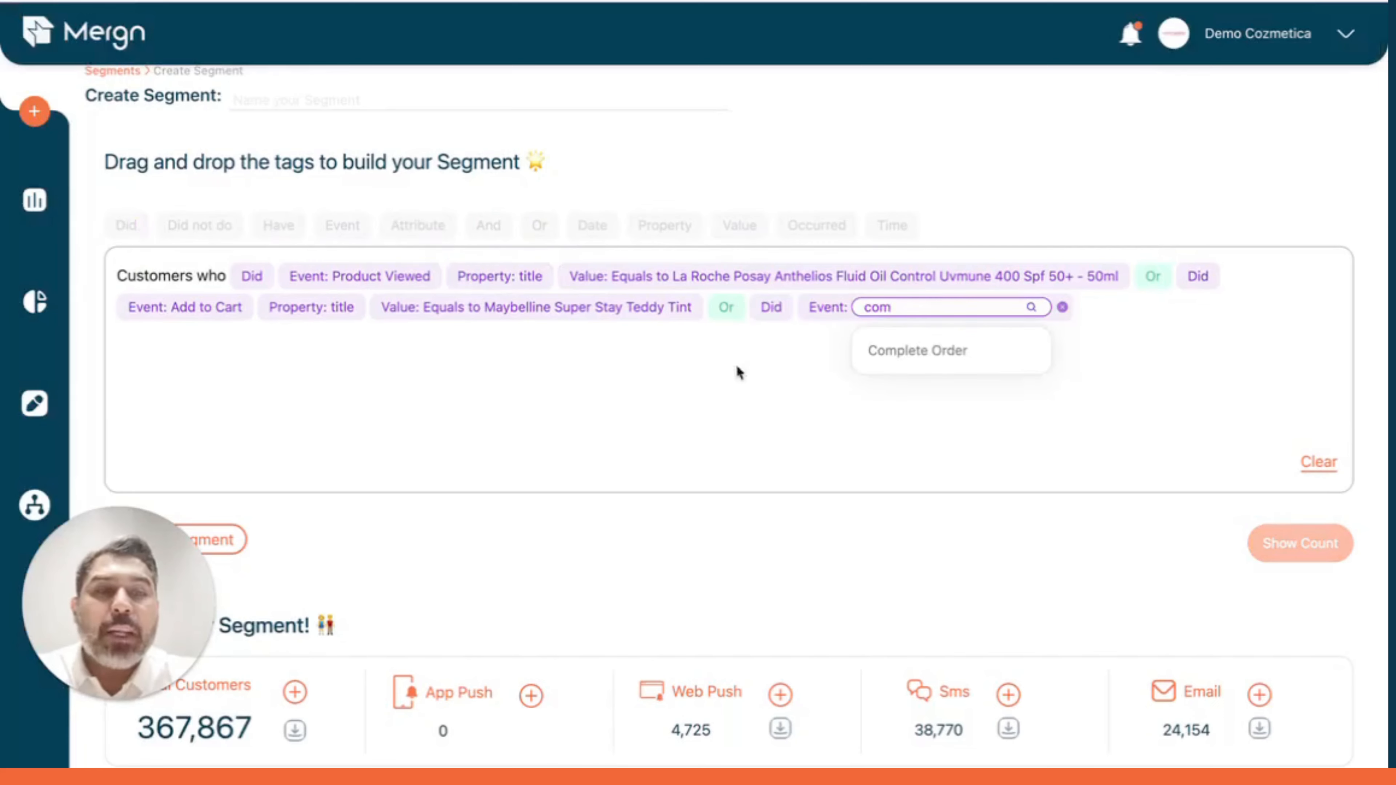
click(965, 353)
Filter Complete Order by title containing Zeena Brow Gel Mascara 010 and show the segment count.
drag(653, 229, 1017, 308)
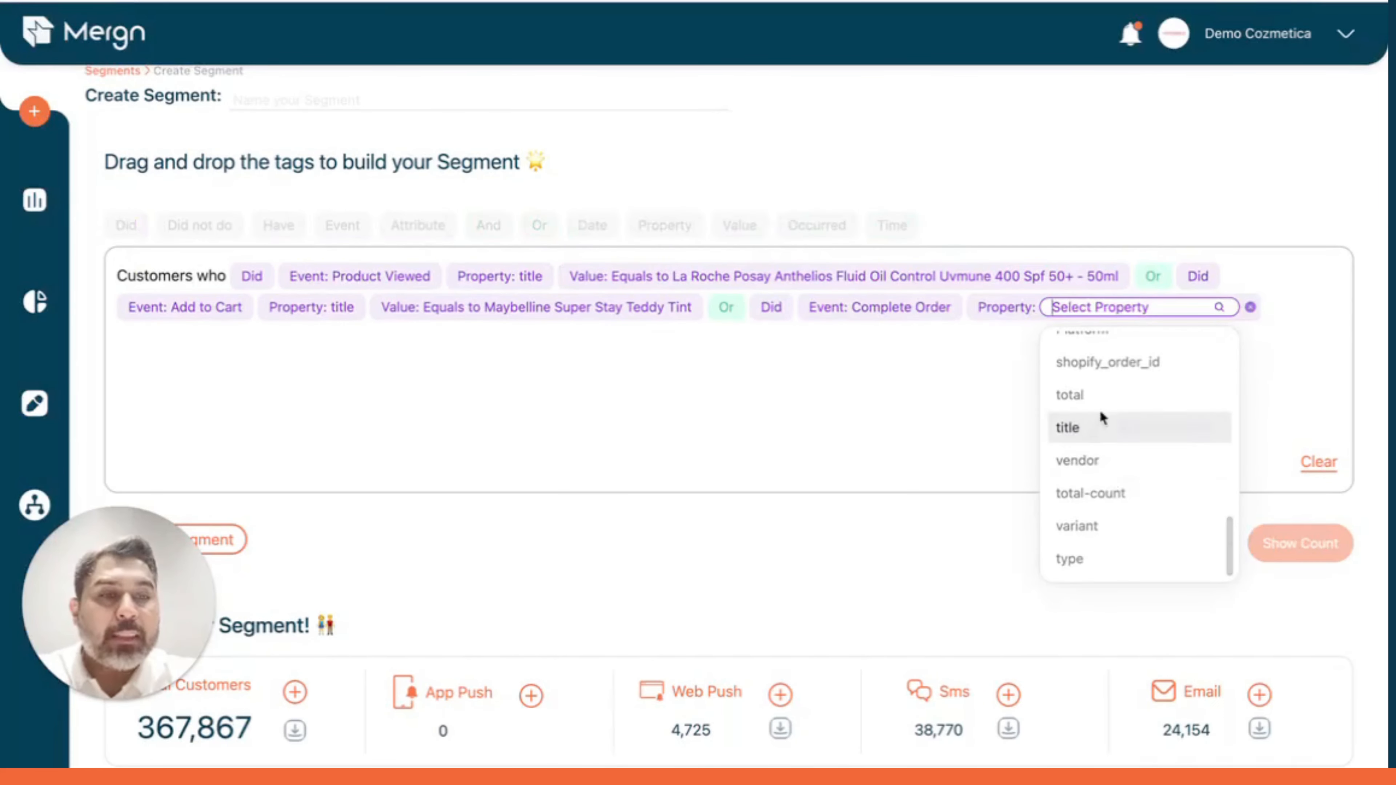
click(1099, 424)
click(1135, 434)
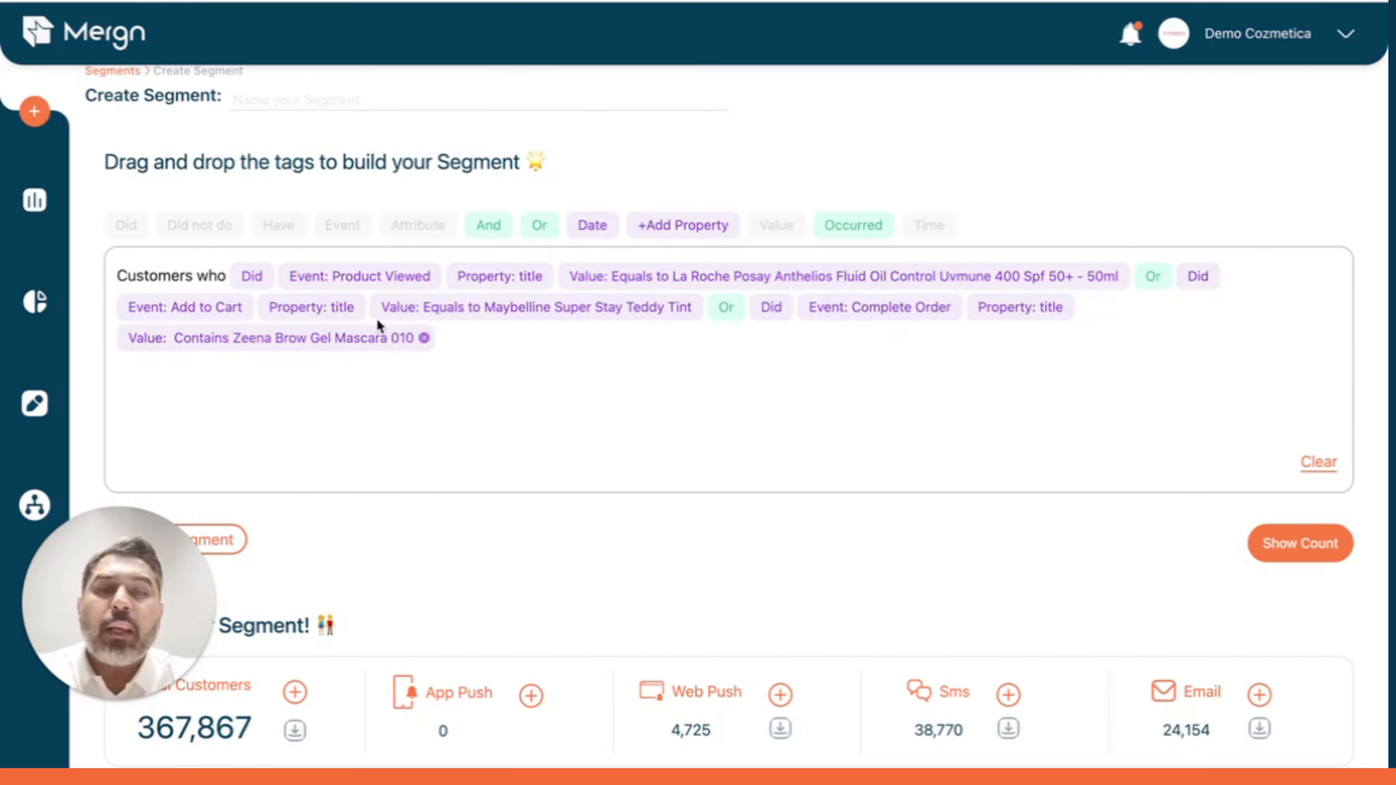
click(1286, 547)
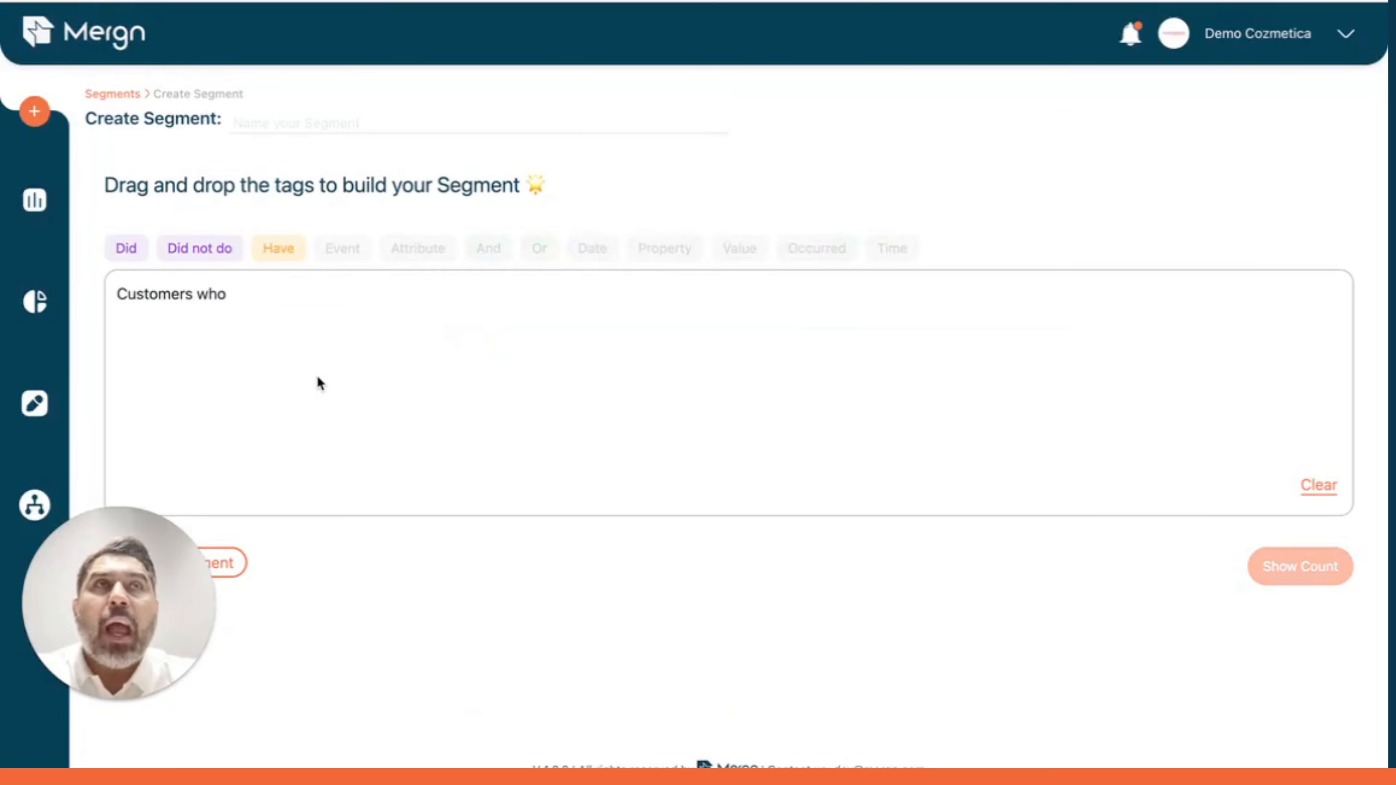
Start a new segment of customers who did Complete Order.
drag(125, 248, 160, 282)
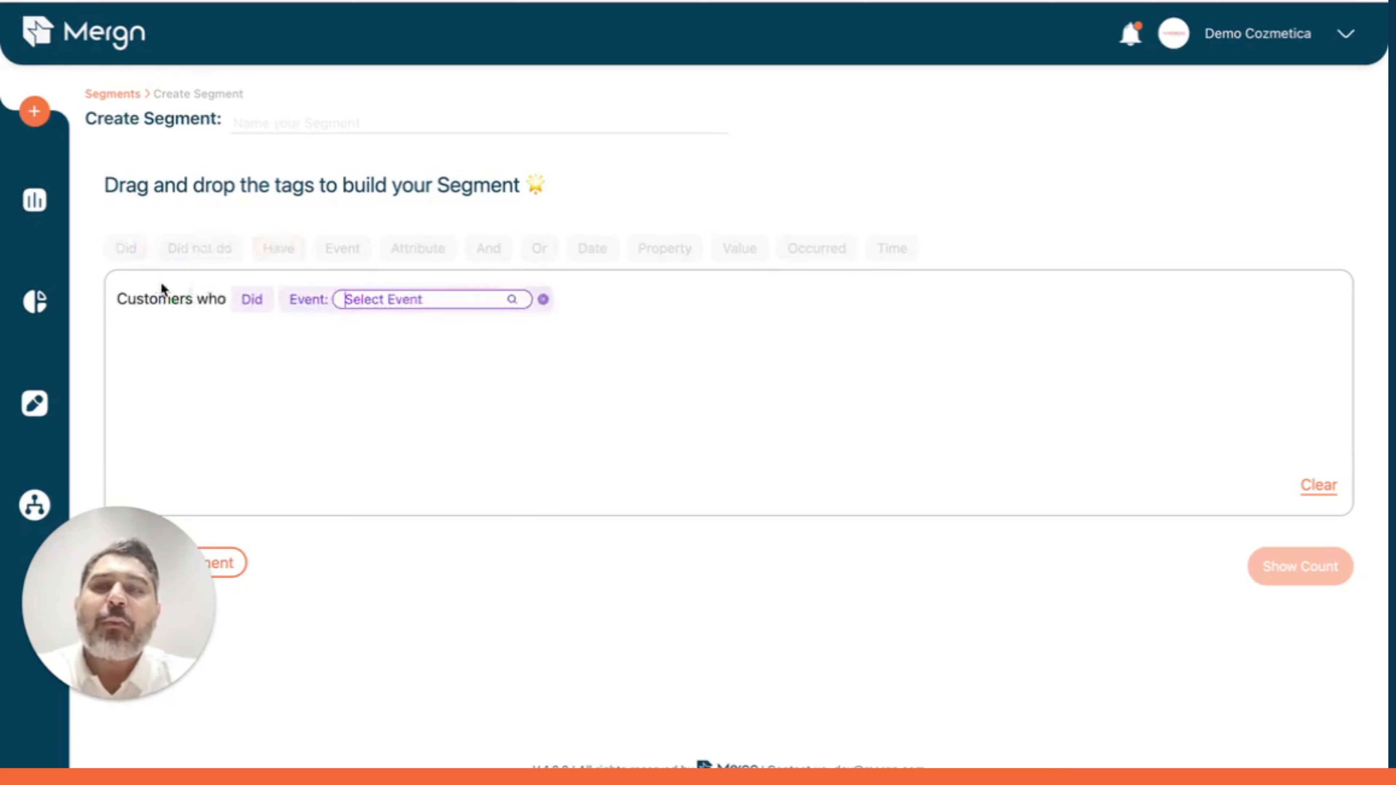
text(com)
click(445, 341)
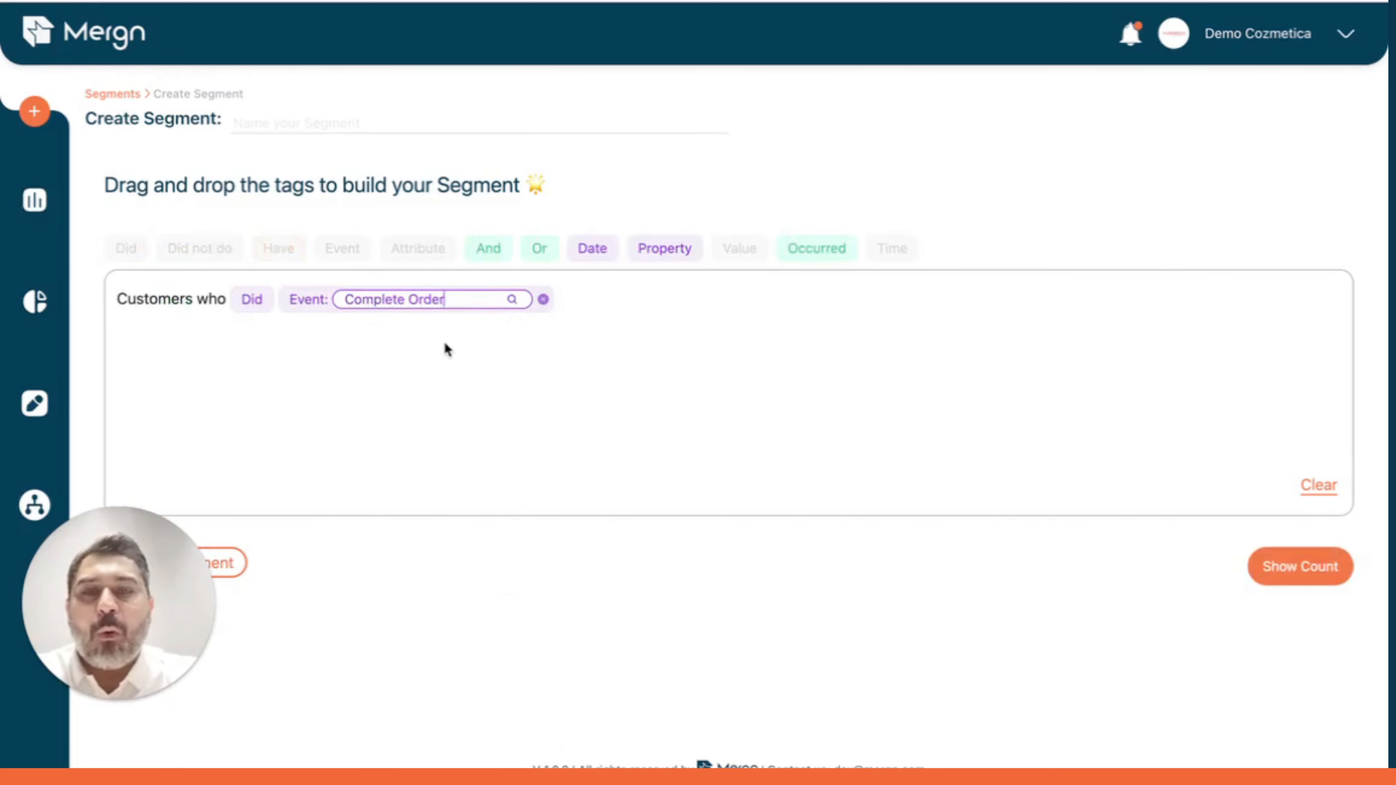
Filter the Complete Order event by title containing Zeena Brow Gel Mascara 010 and show the count.
drag(655, 248, 646, 286)
scroll(645, 486, down, 10)
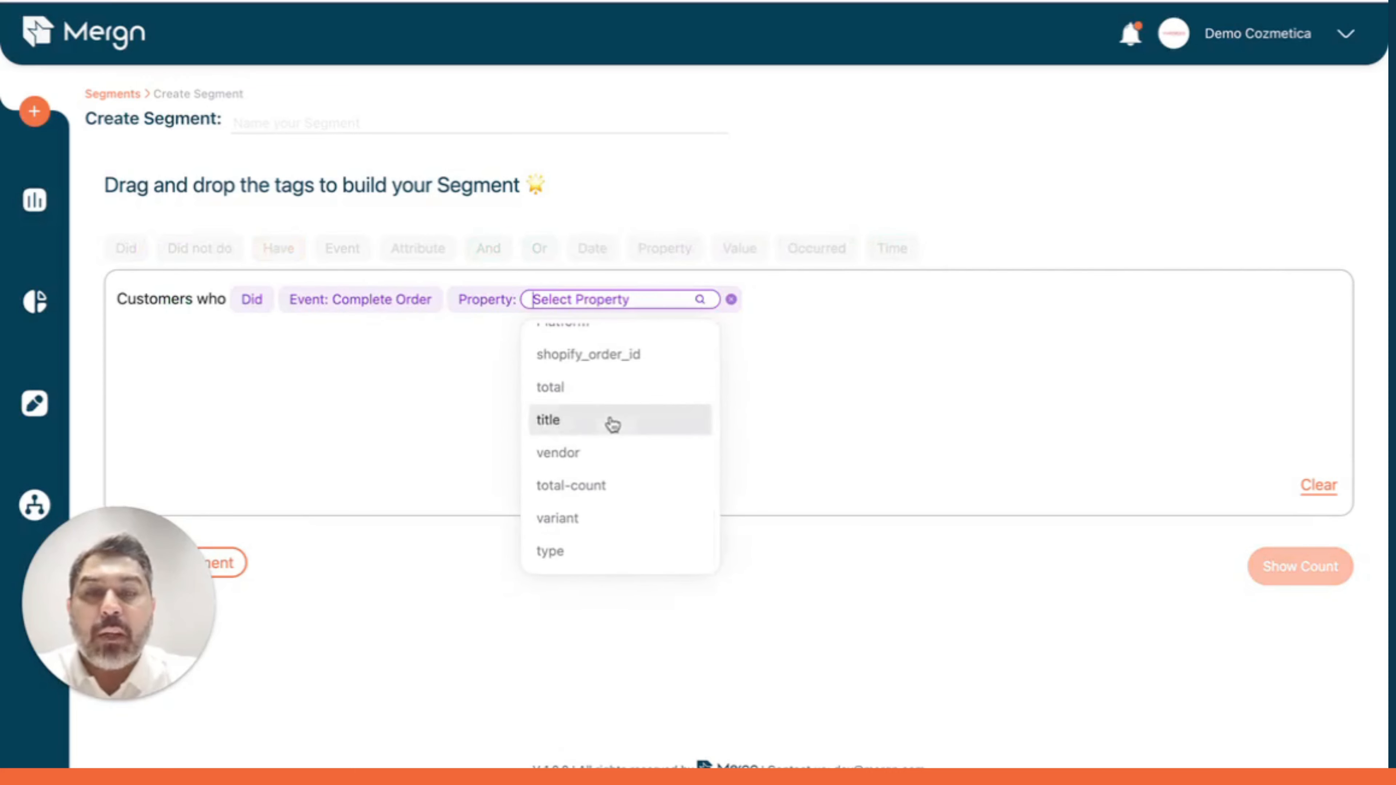
click(611, 419)
click(645, 307)
click(639, 373)
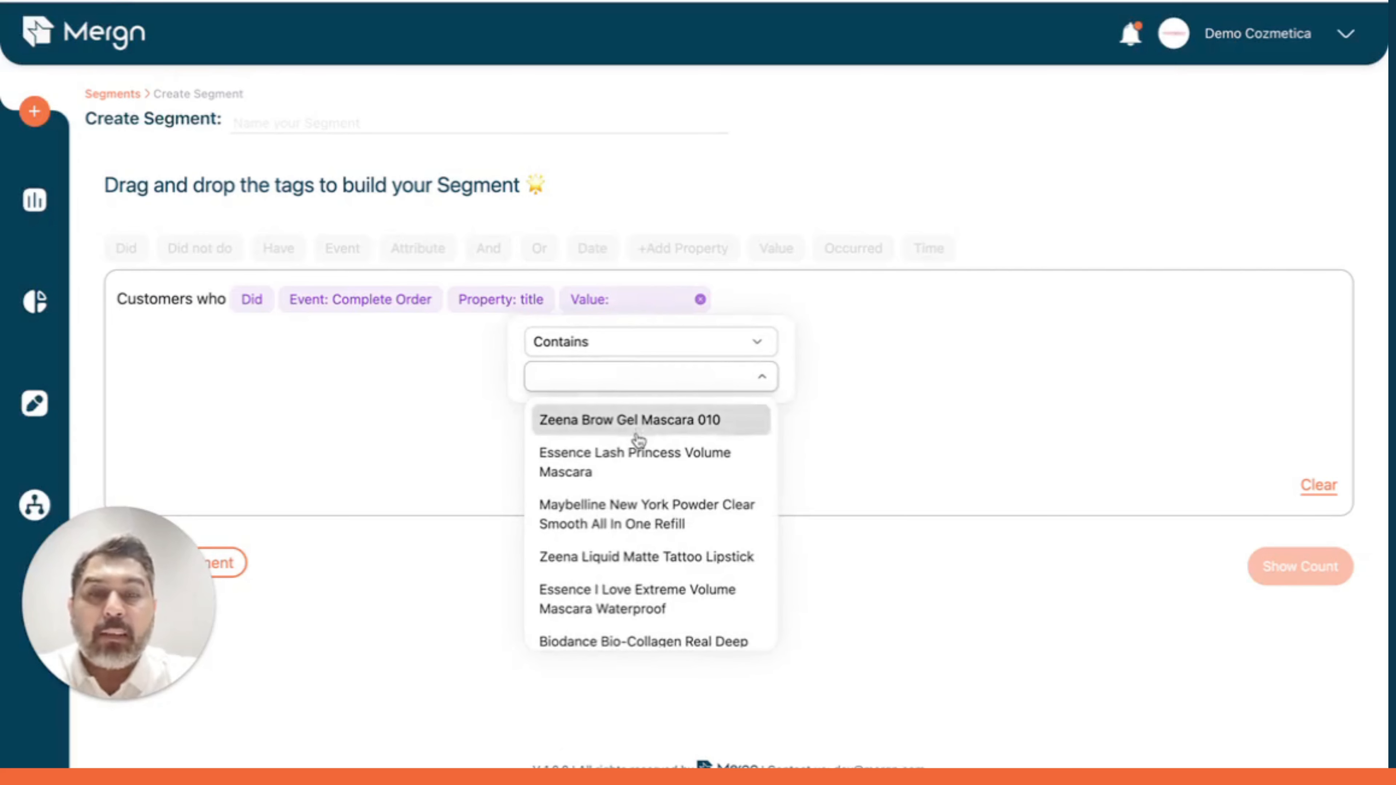
click(640, 420)
click(1274, 577)
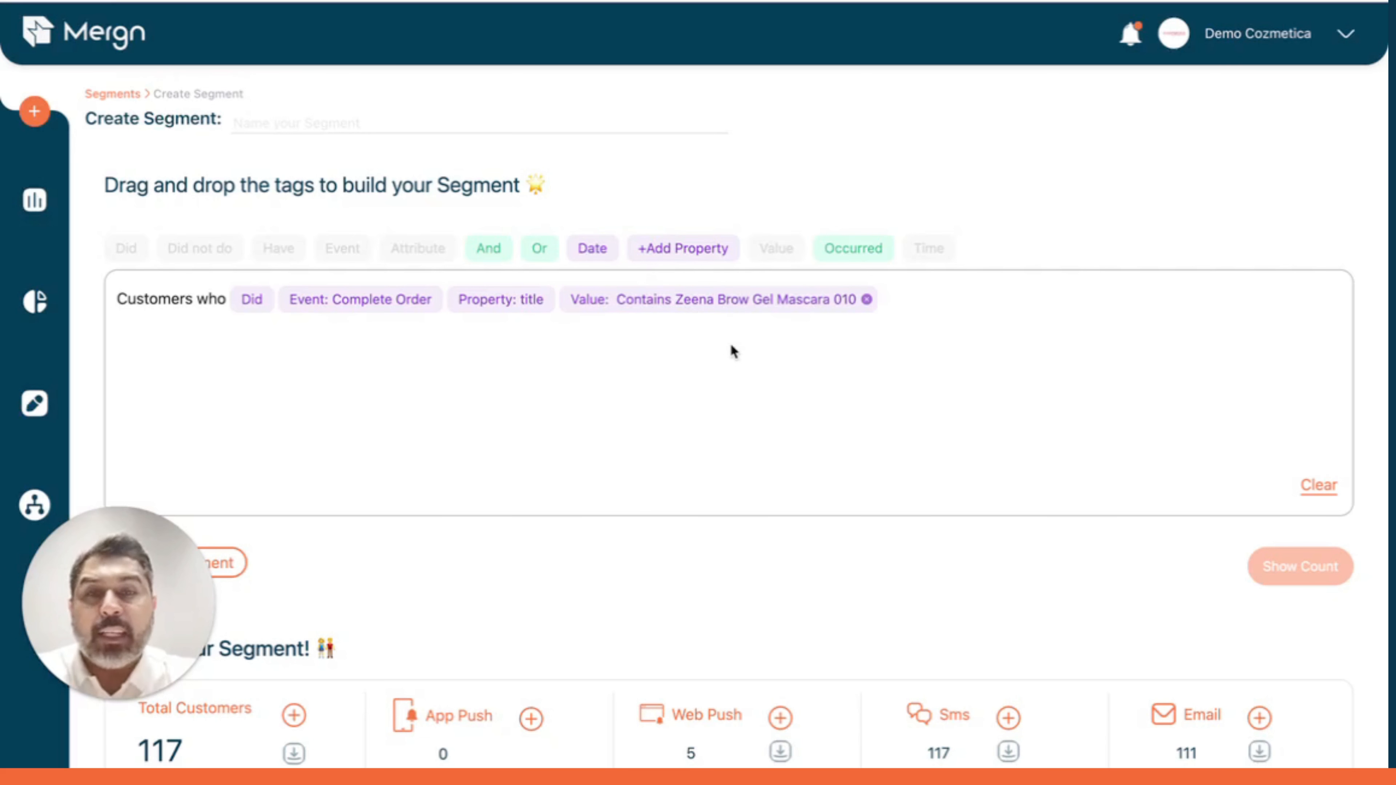
Add a date condition of in the last 60 days and show the count.
drag(584, 247, 764, 294)
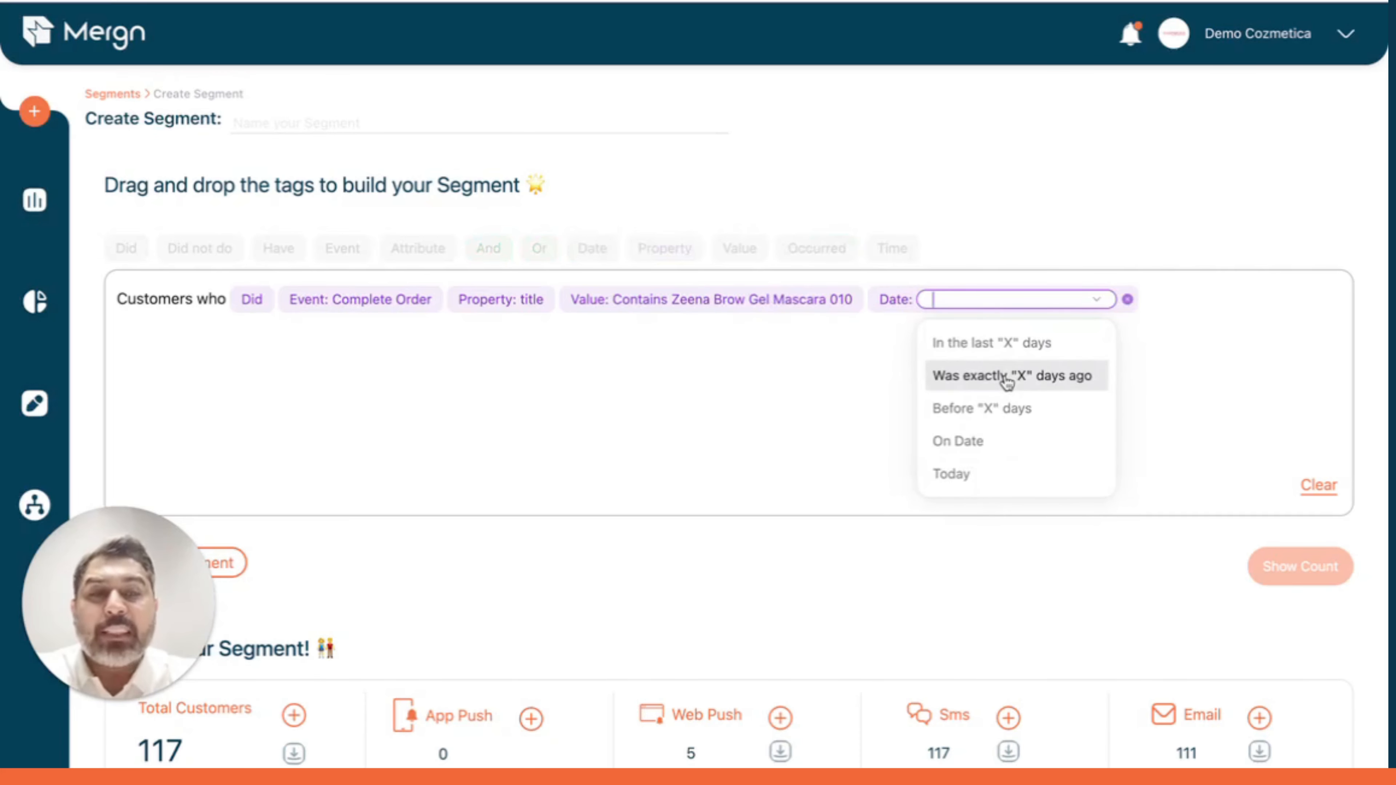
click(1008, 348)
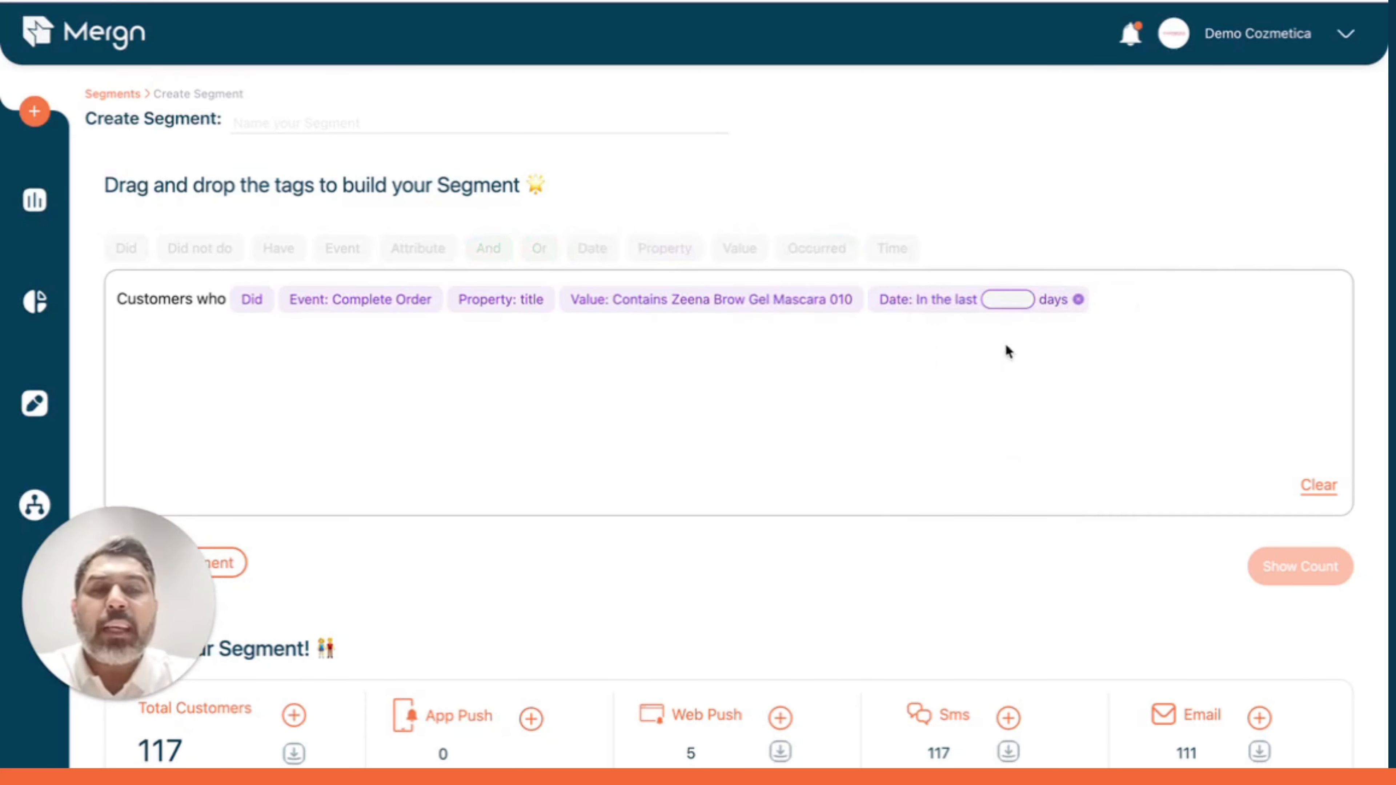
click(1008, 299)
text(60)
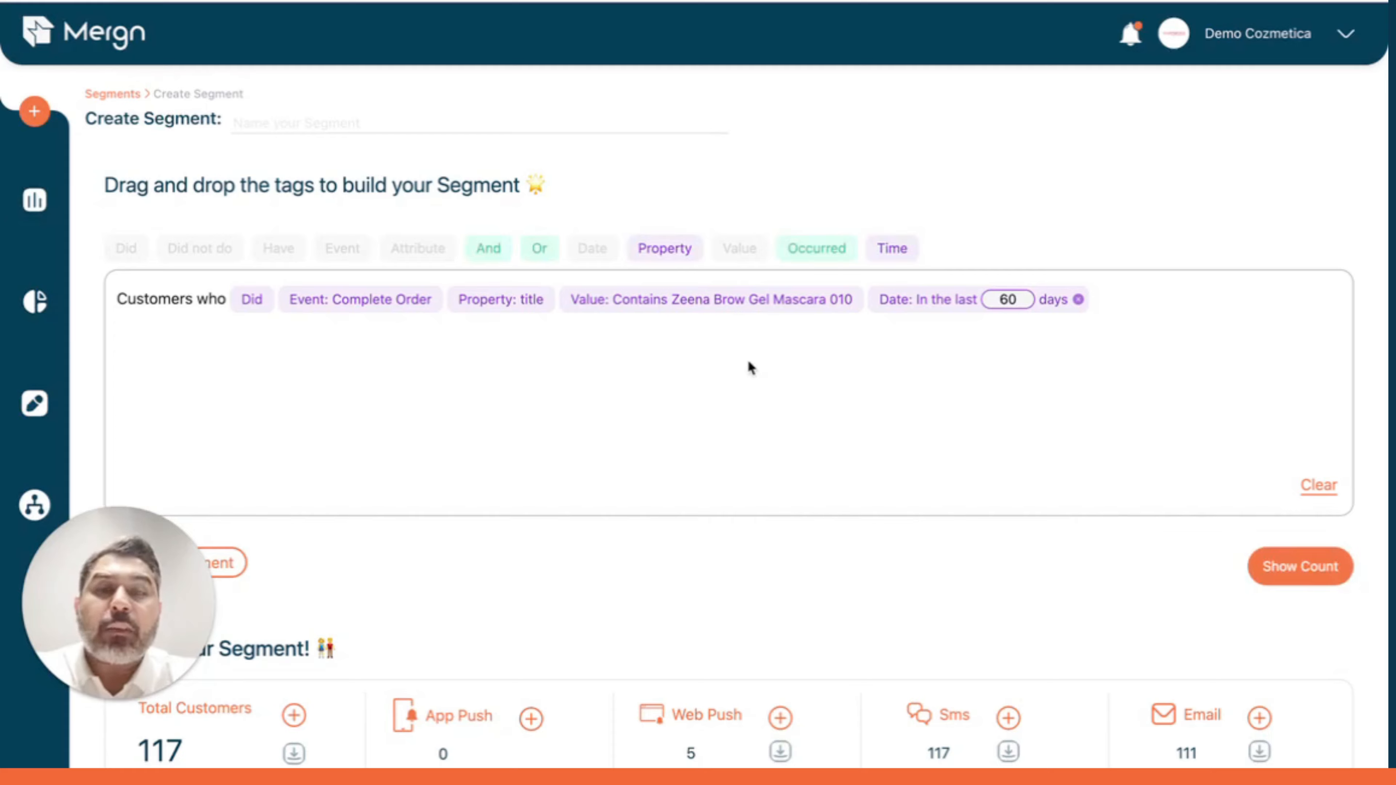
click(1290, 565)
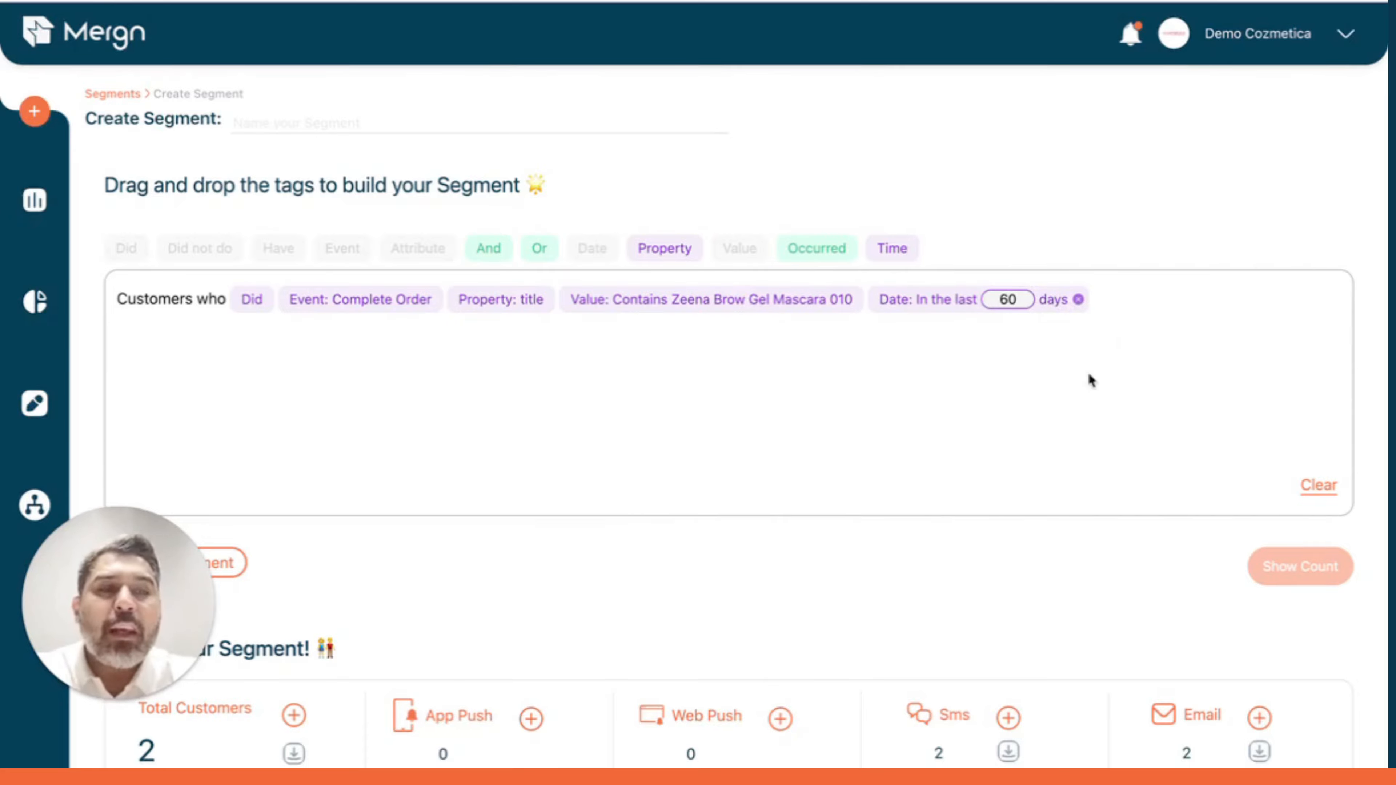
Replace the segment with a single Did Complete Order condition and show its count.
click(1317, 486)
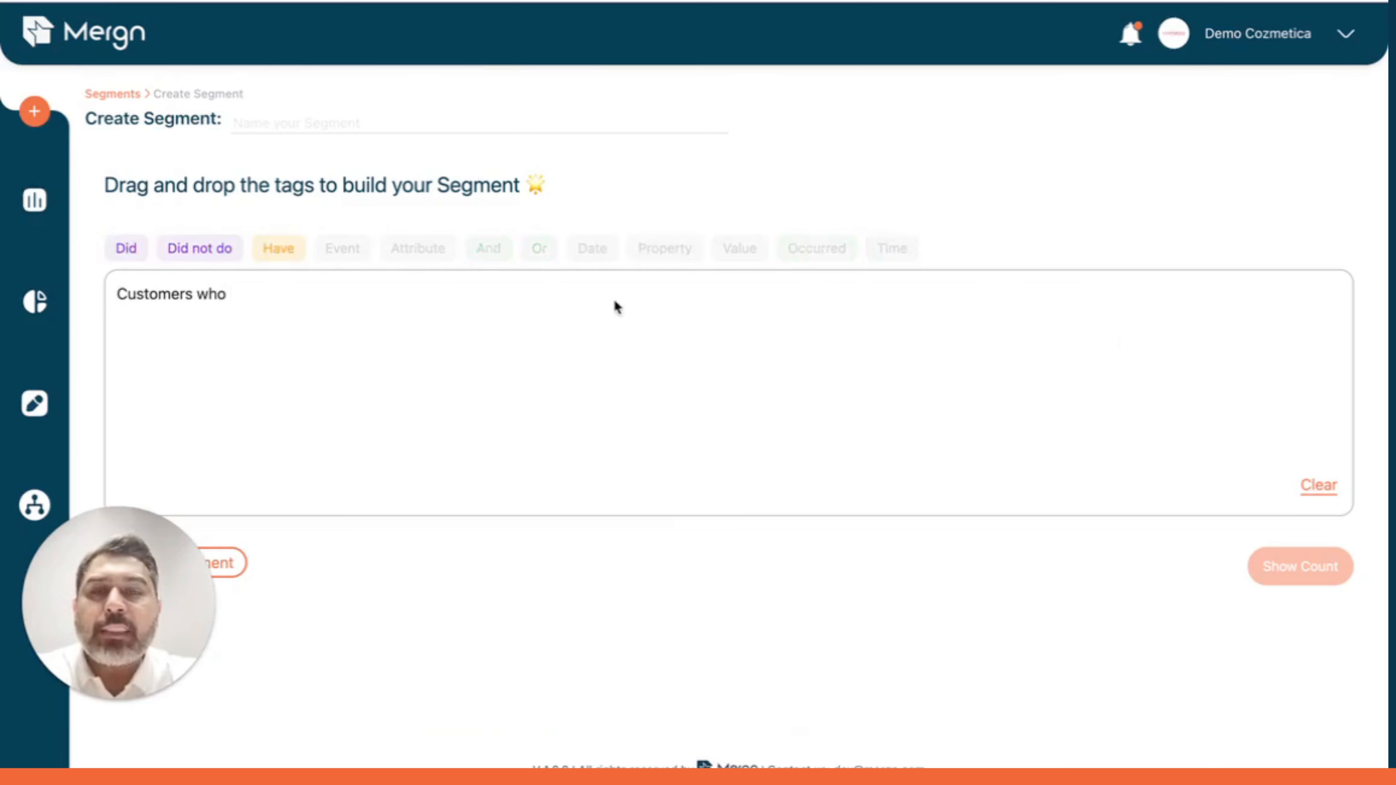
click(126, 248)
text(com)
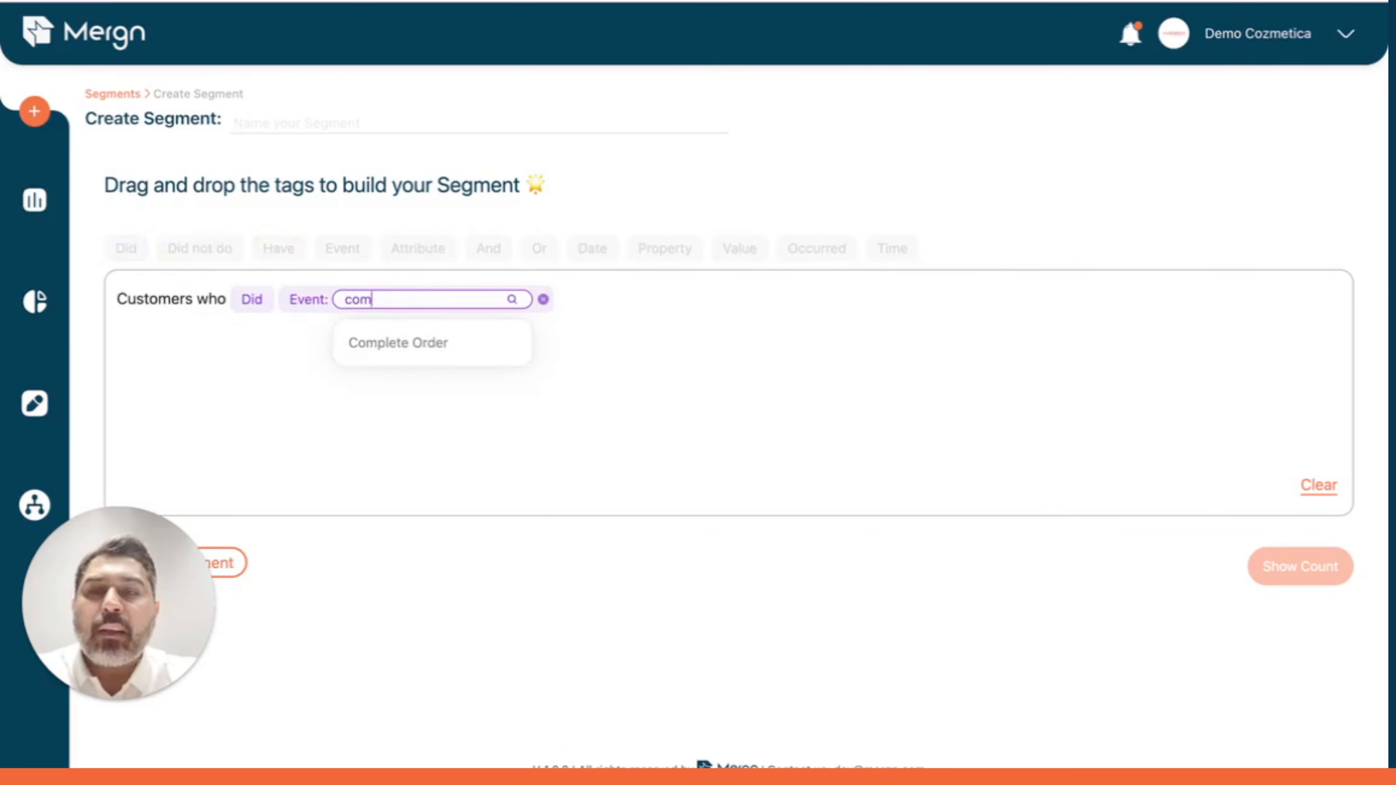
click(418, 344)
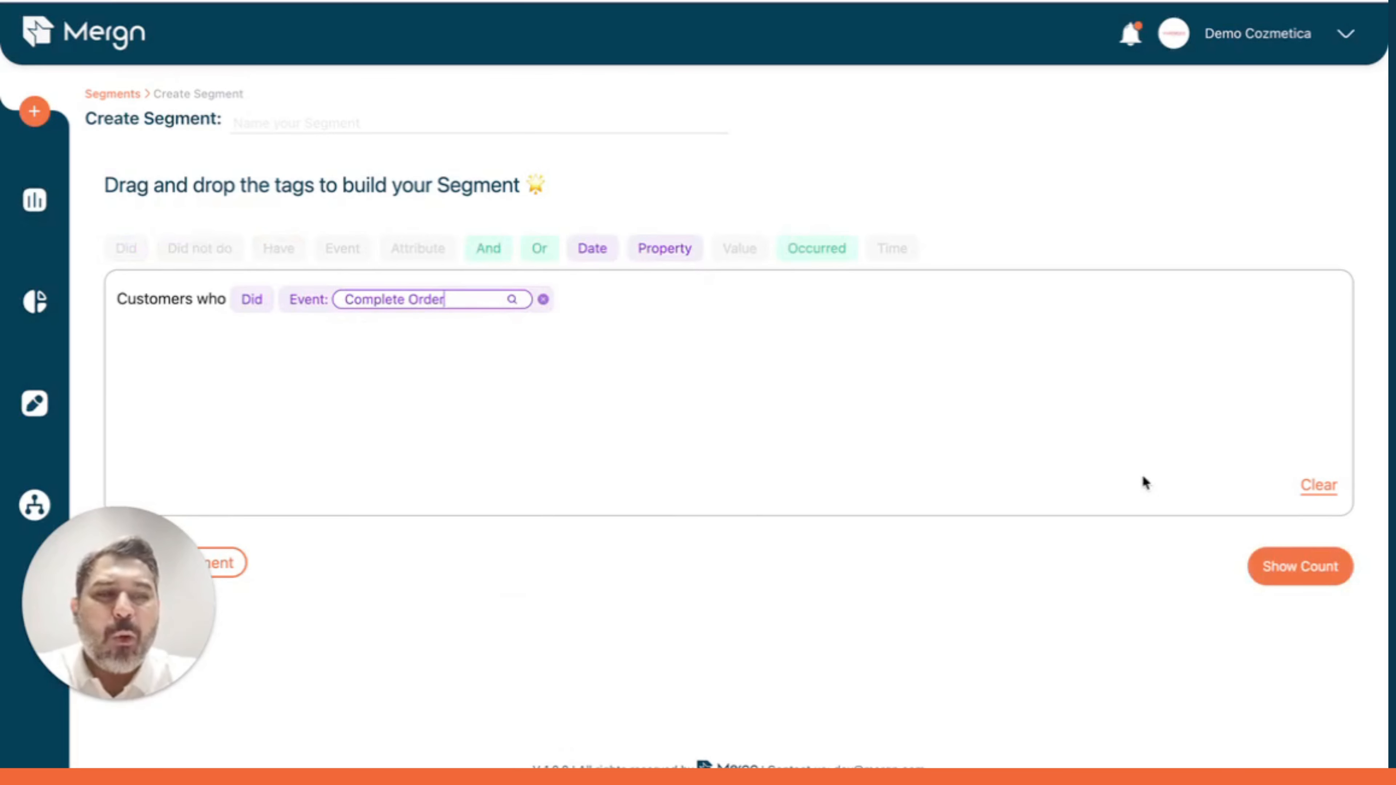
click(1308, 568)
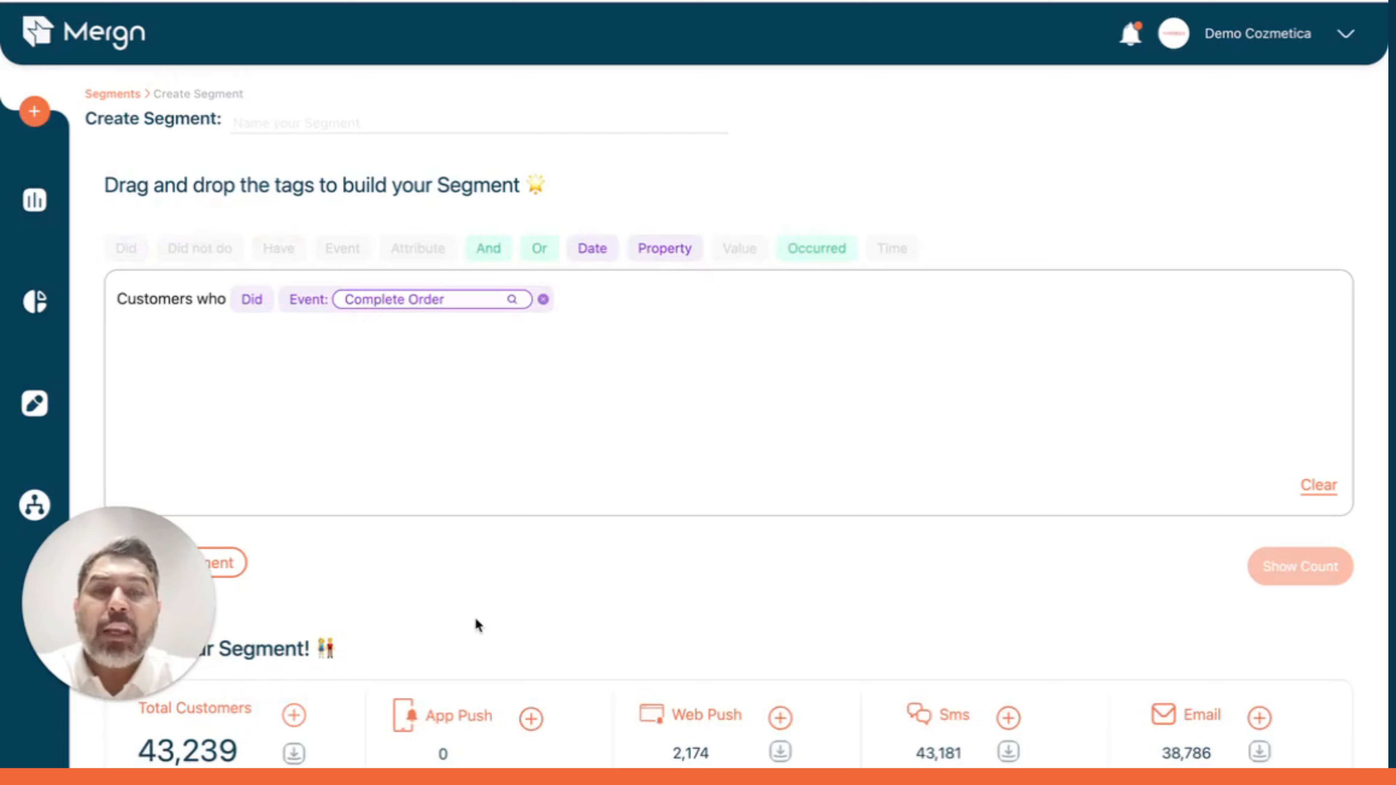
Add an Occurred condition equal to 1 and show the count.
drag(812, 251, 747, 304)
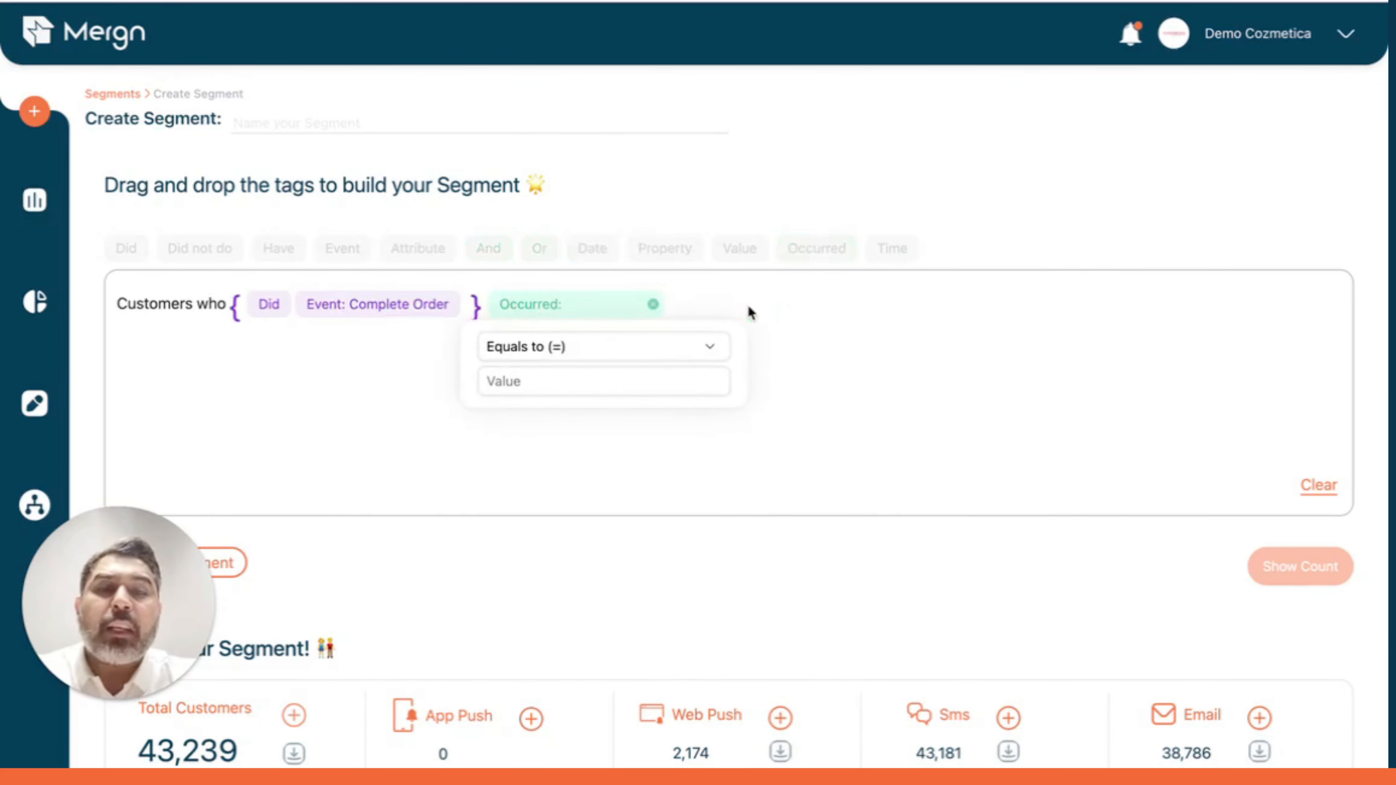
click(641, 379)
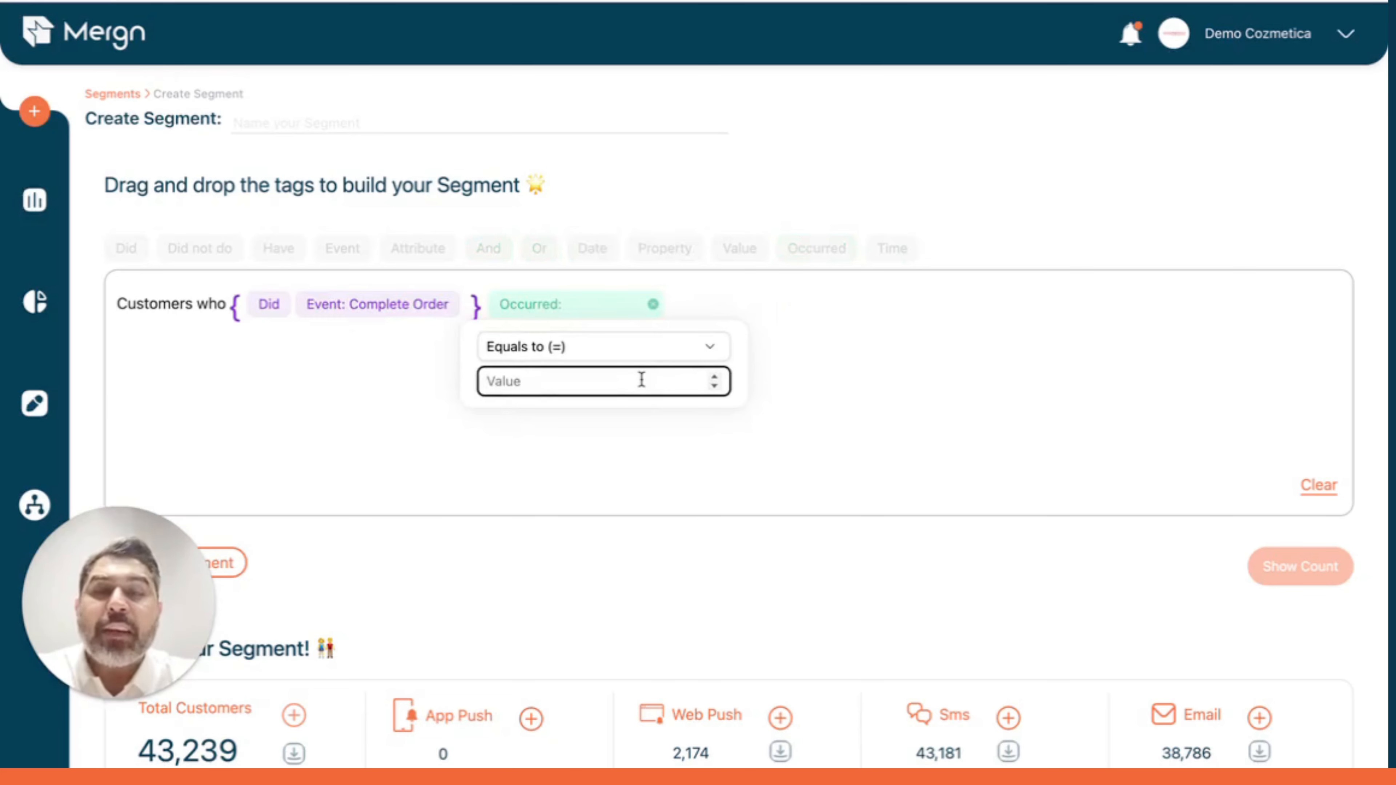
text(1)
click(819, 206)
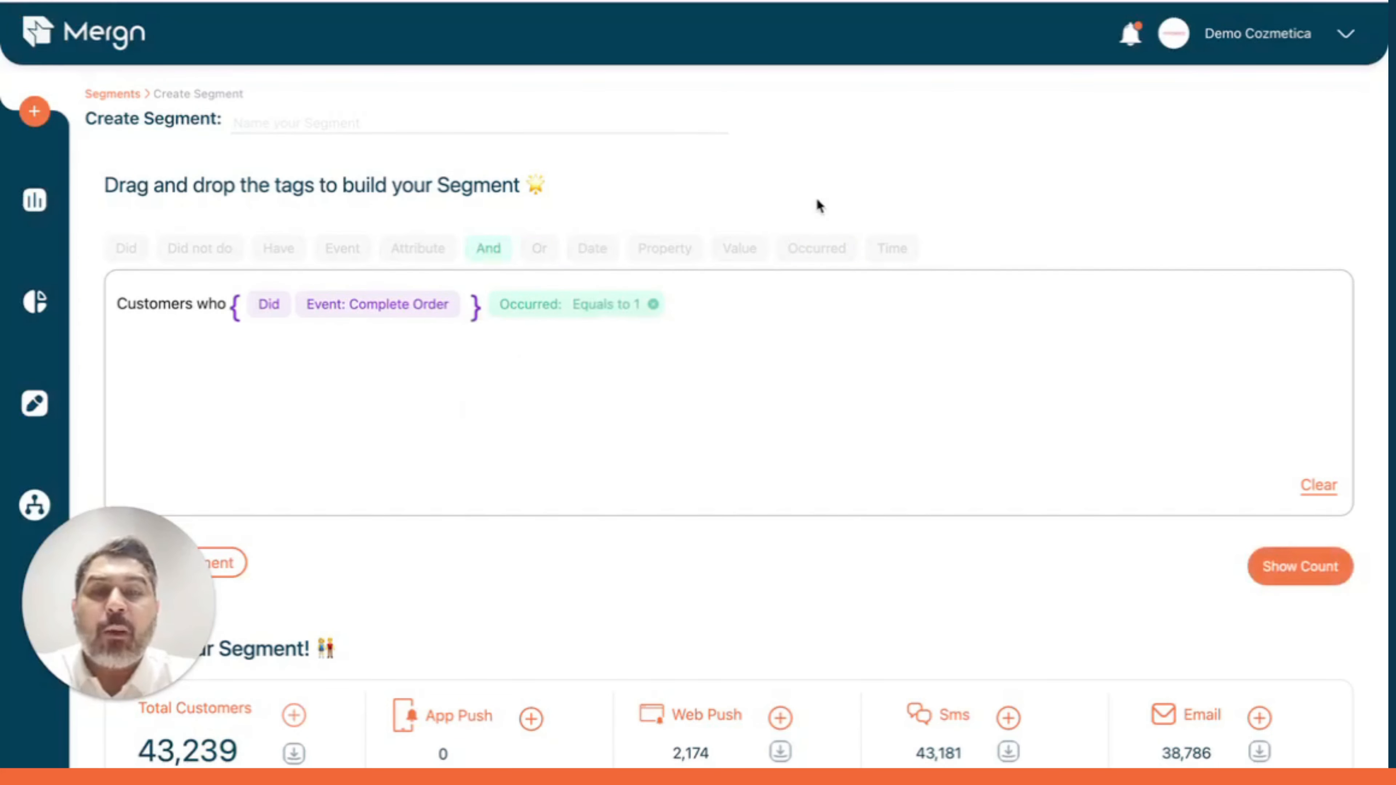
click(1289, 568)
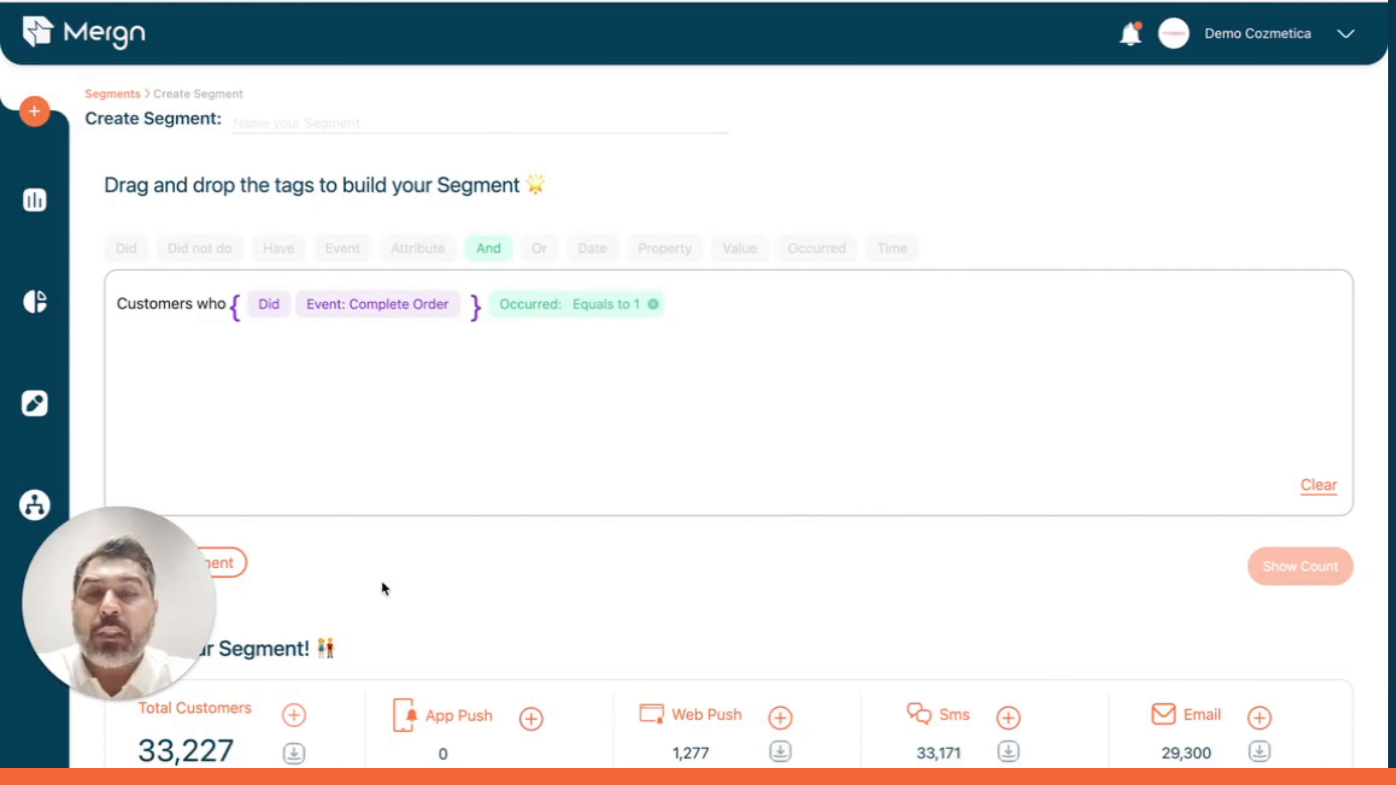
Change the Occurred value to 2 and show the count.
click(626, 304)
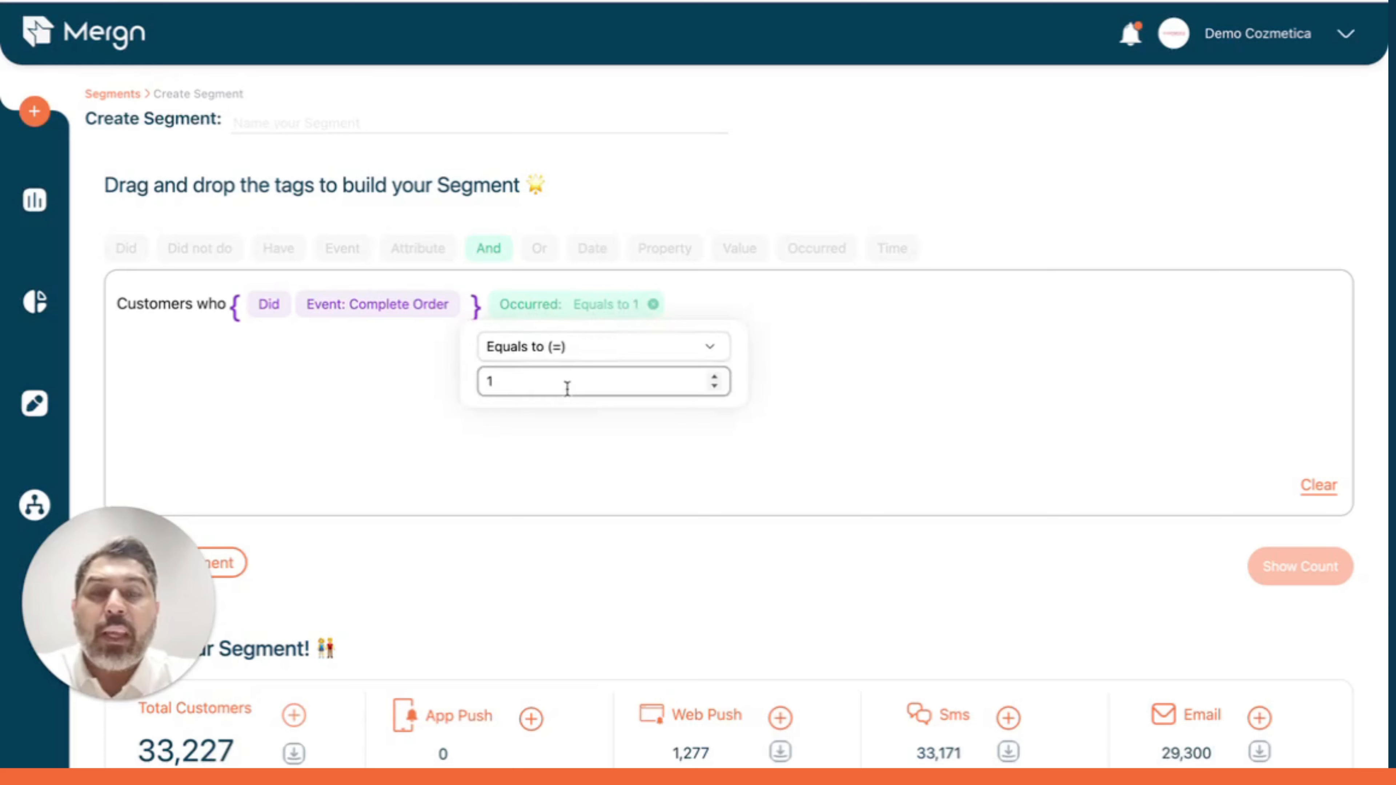
key(BackSpace)
text(2)
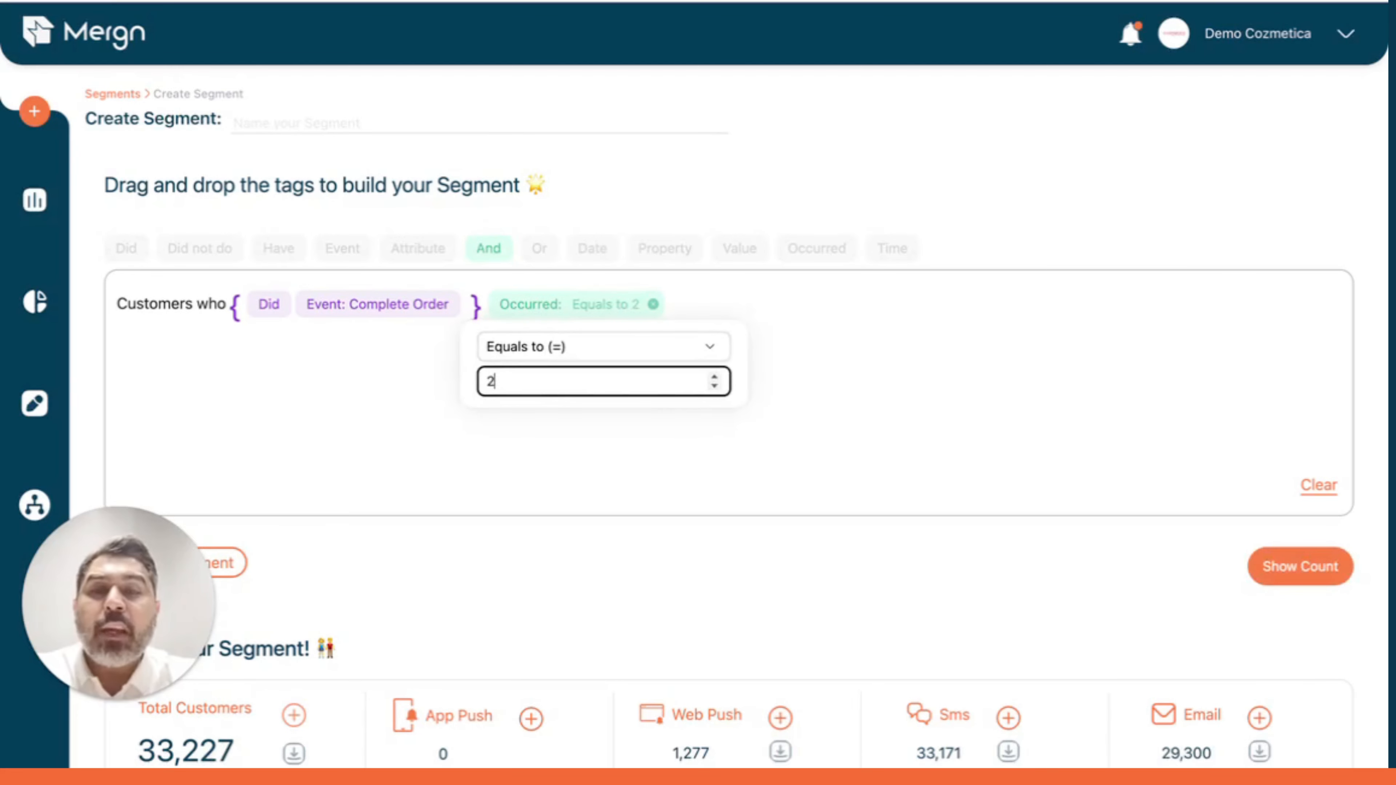
click(1290, 555)
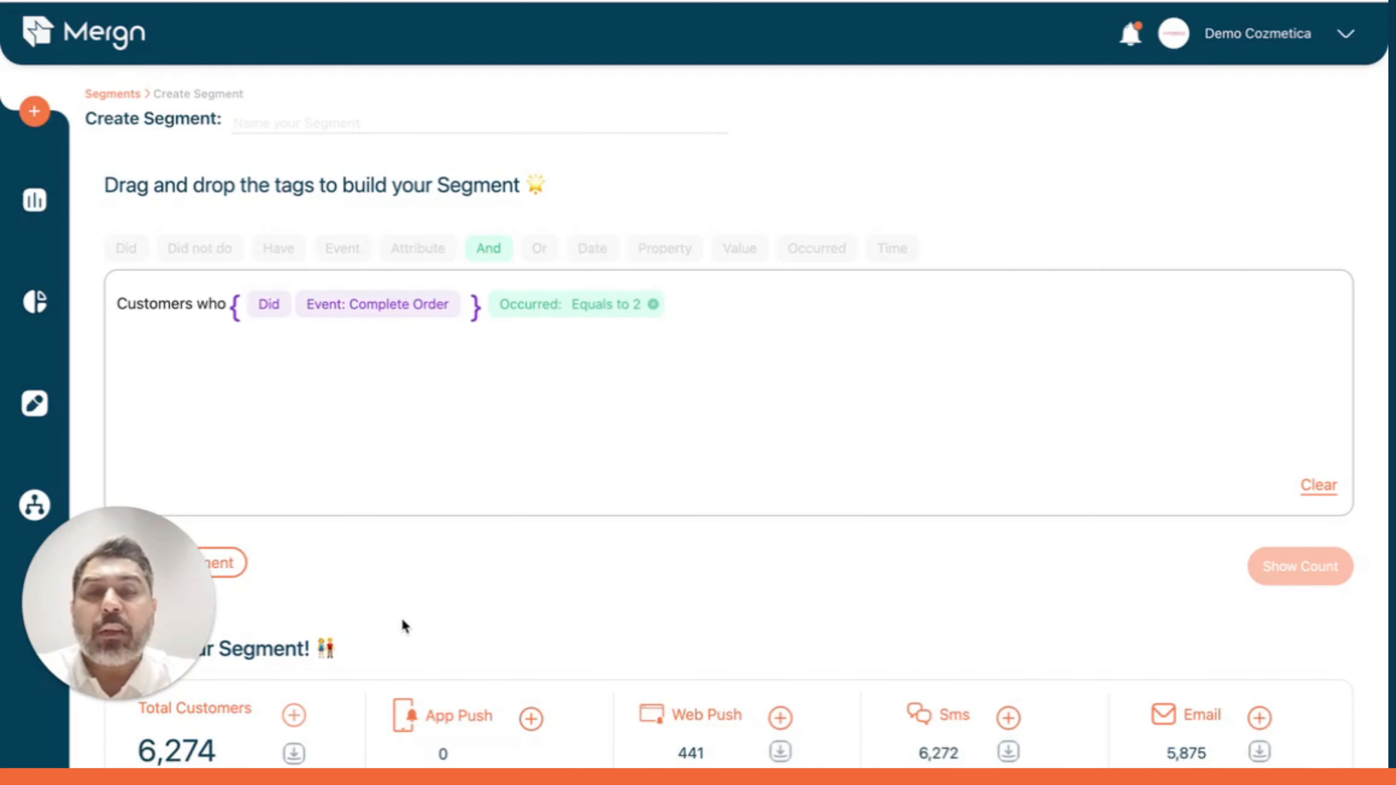
Rebuild the segment as customers who did Complete Order in the last 60 days.
click(653, 305)
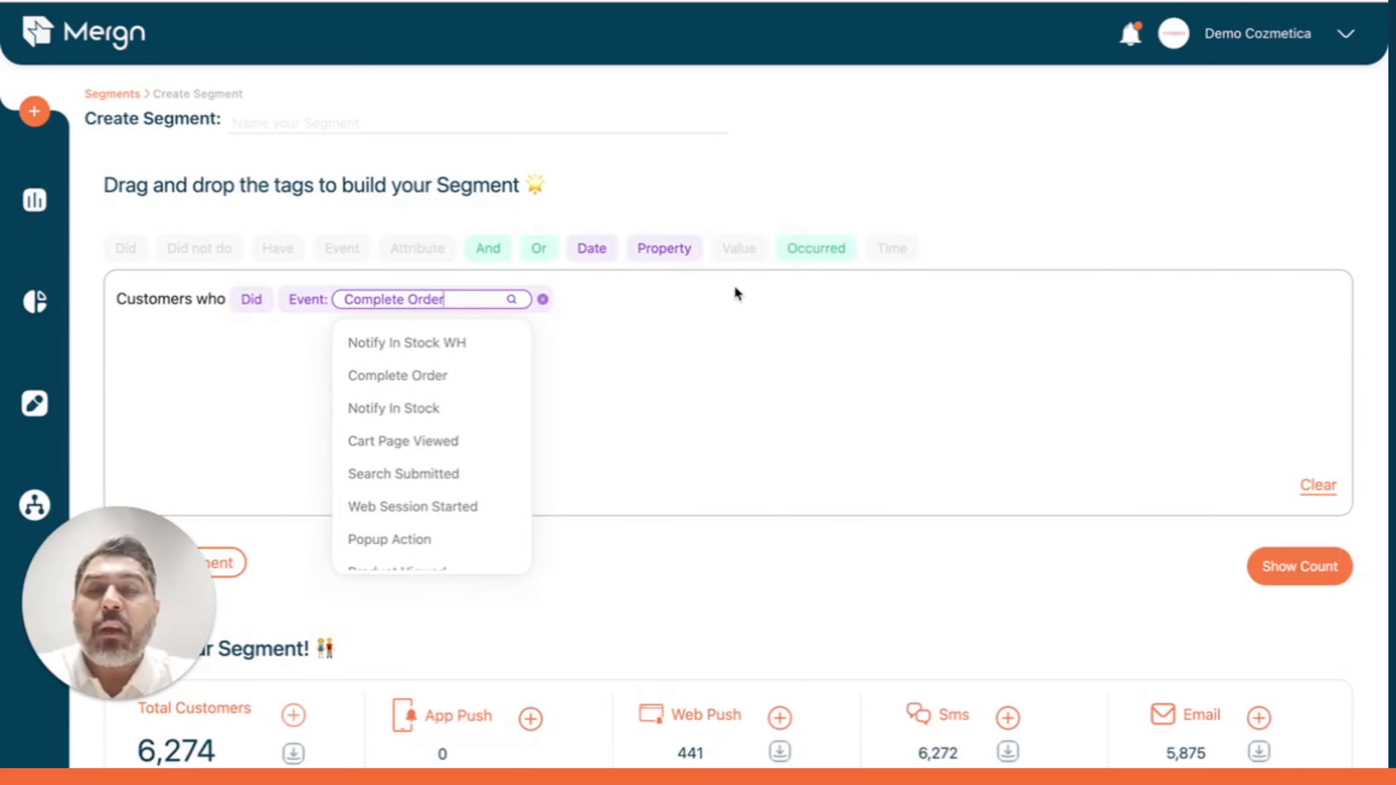
click(544, 300)
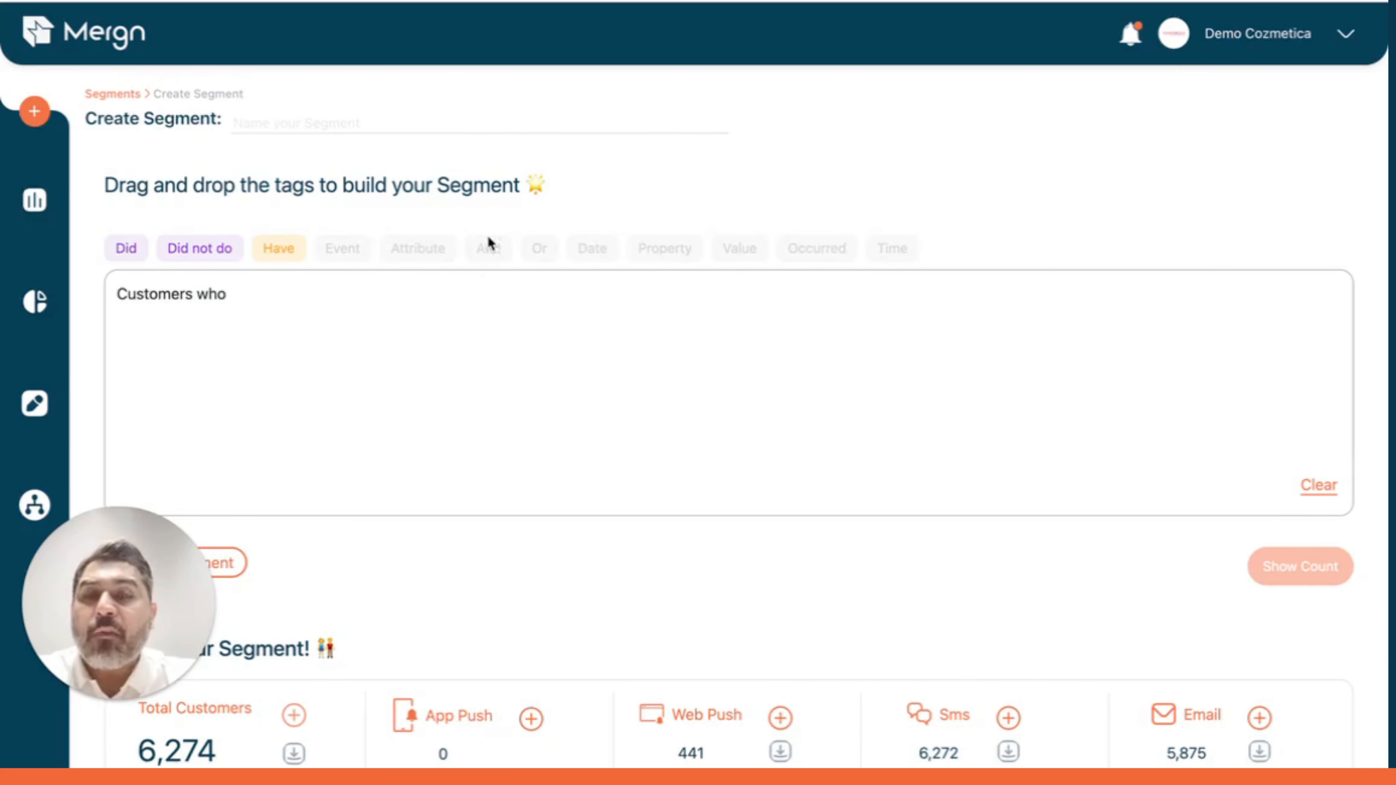
drag(126, 248, 179, 285)
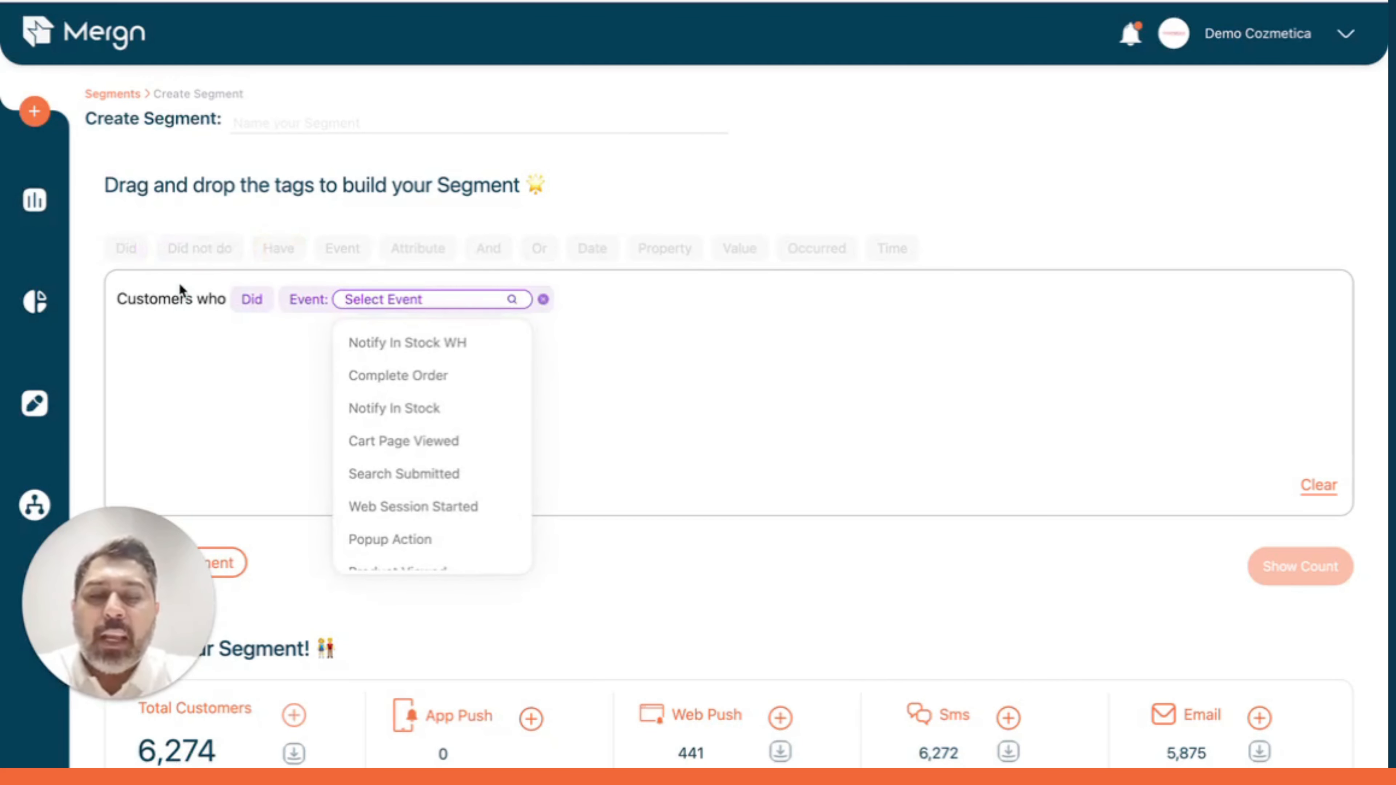
text(com)
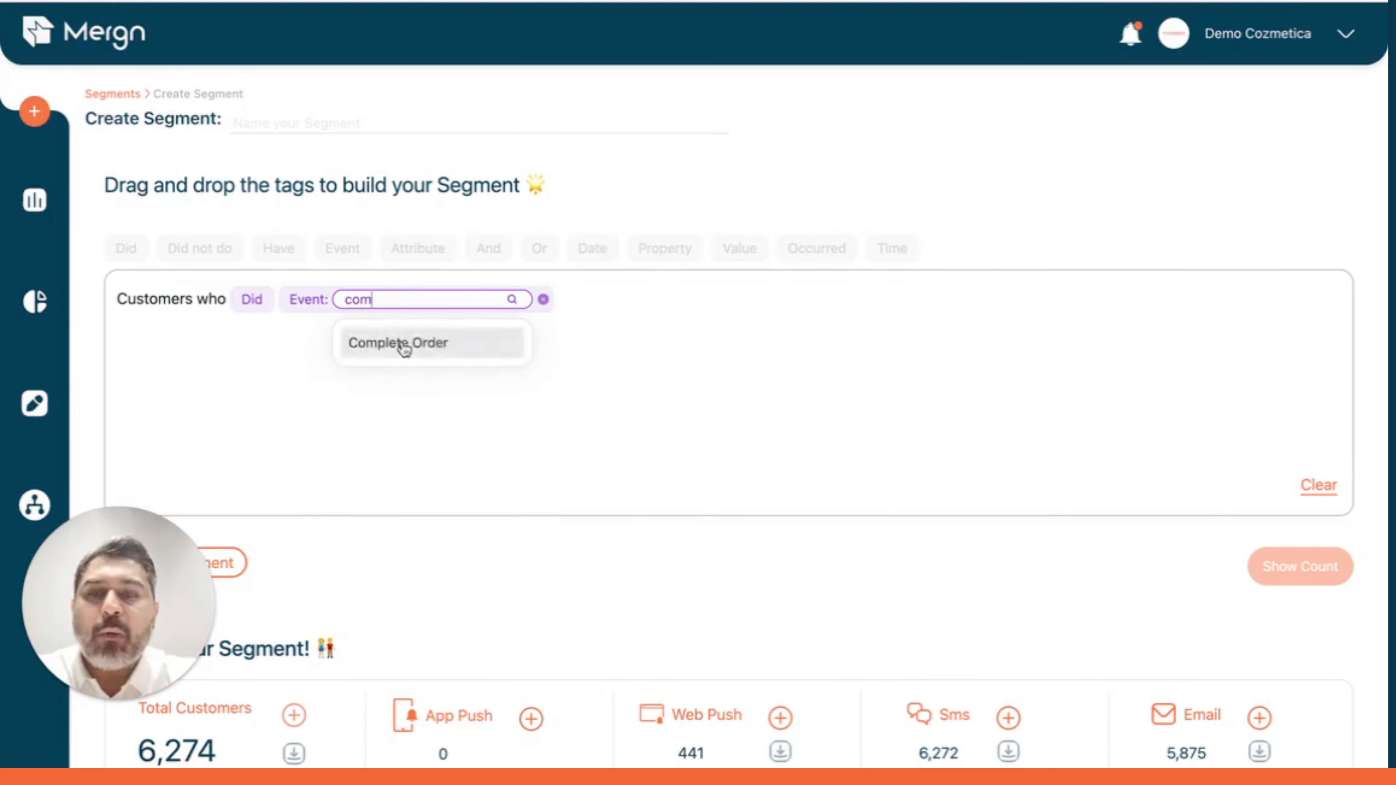
click(413, 338)
click(614, 346)
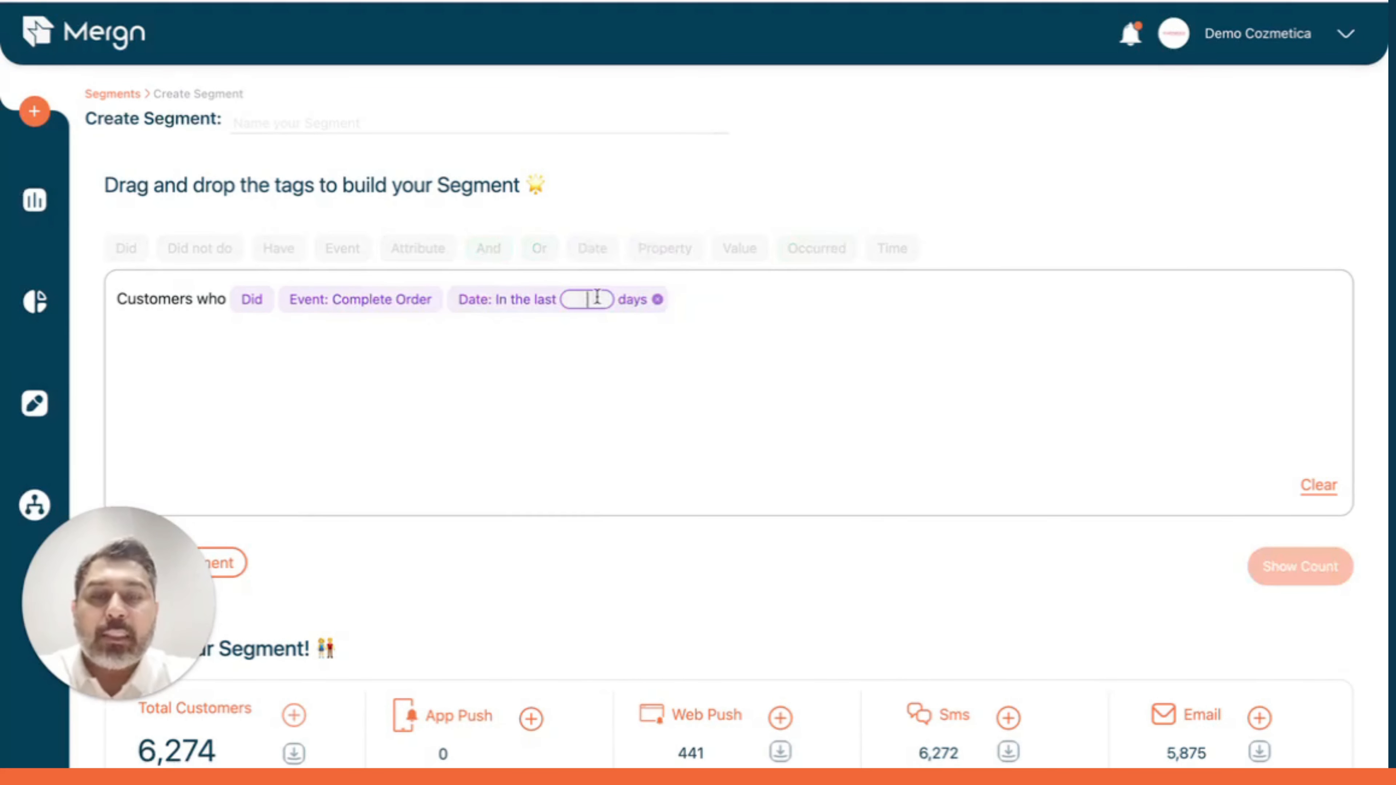
text(60)
Add an And Did not do Complete Order condition dated before 60 days and show the segment count.
drag(485, 250, 467, 313)
drag(201, 253, 202, 260)
text(com)
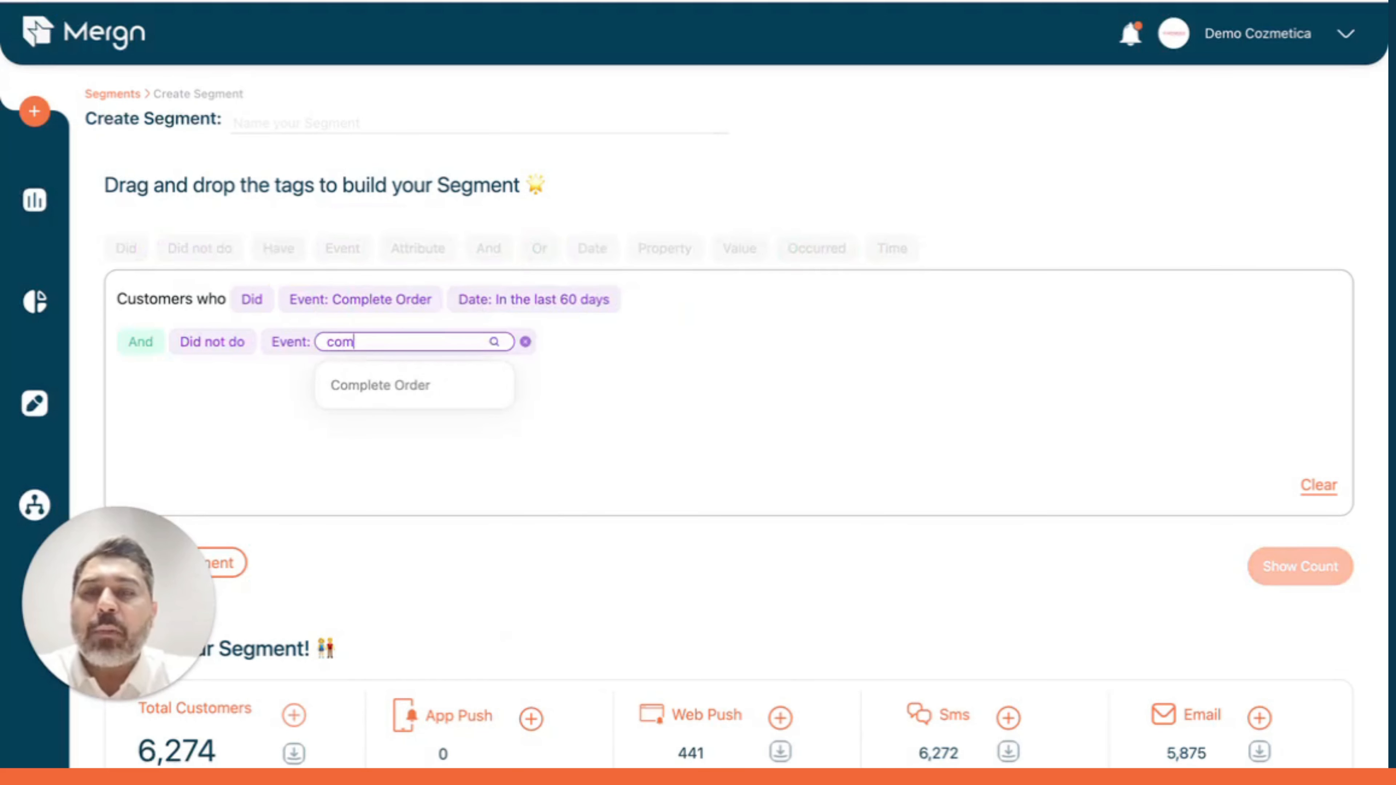
click(391, 386)
click(605, 448)
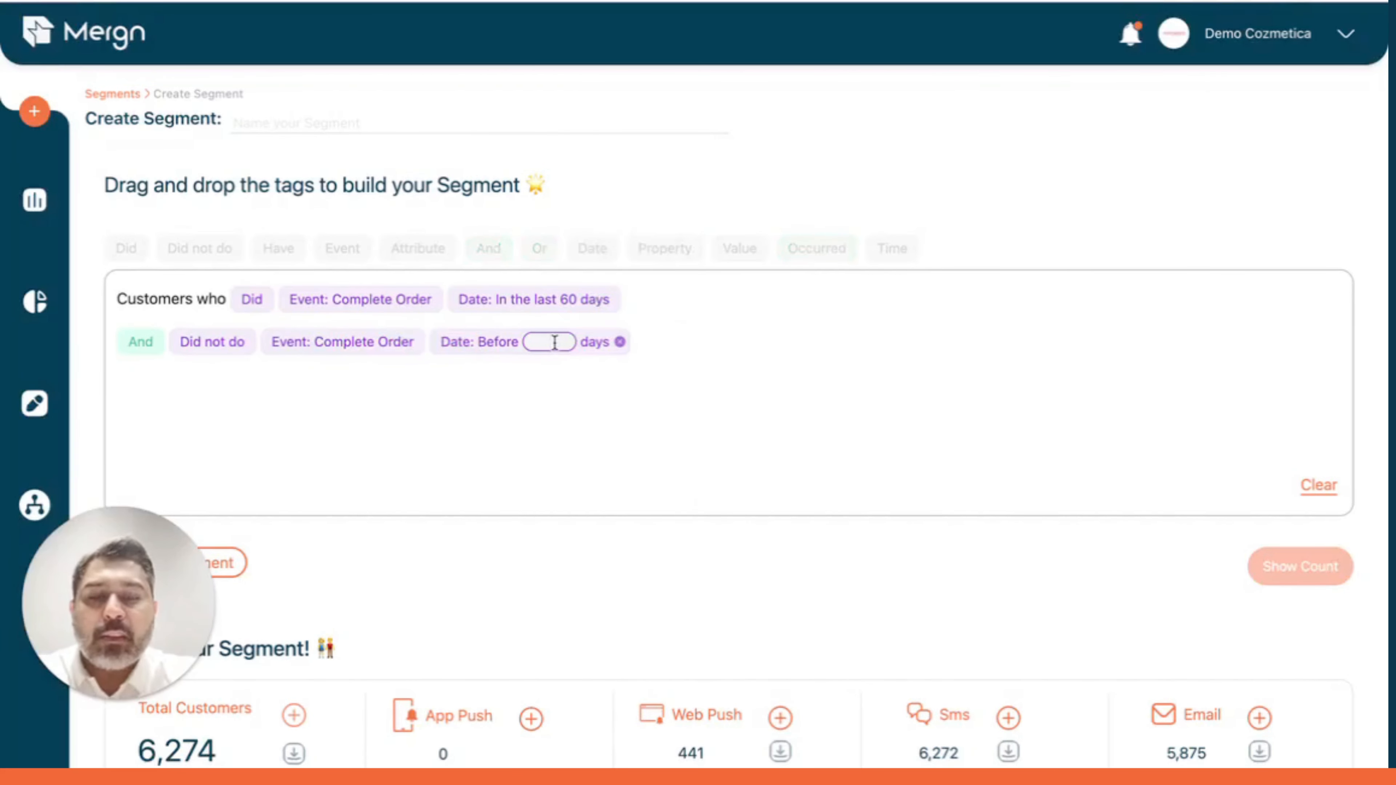
text(60)
click(1316, 588)
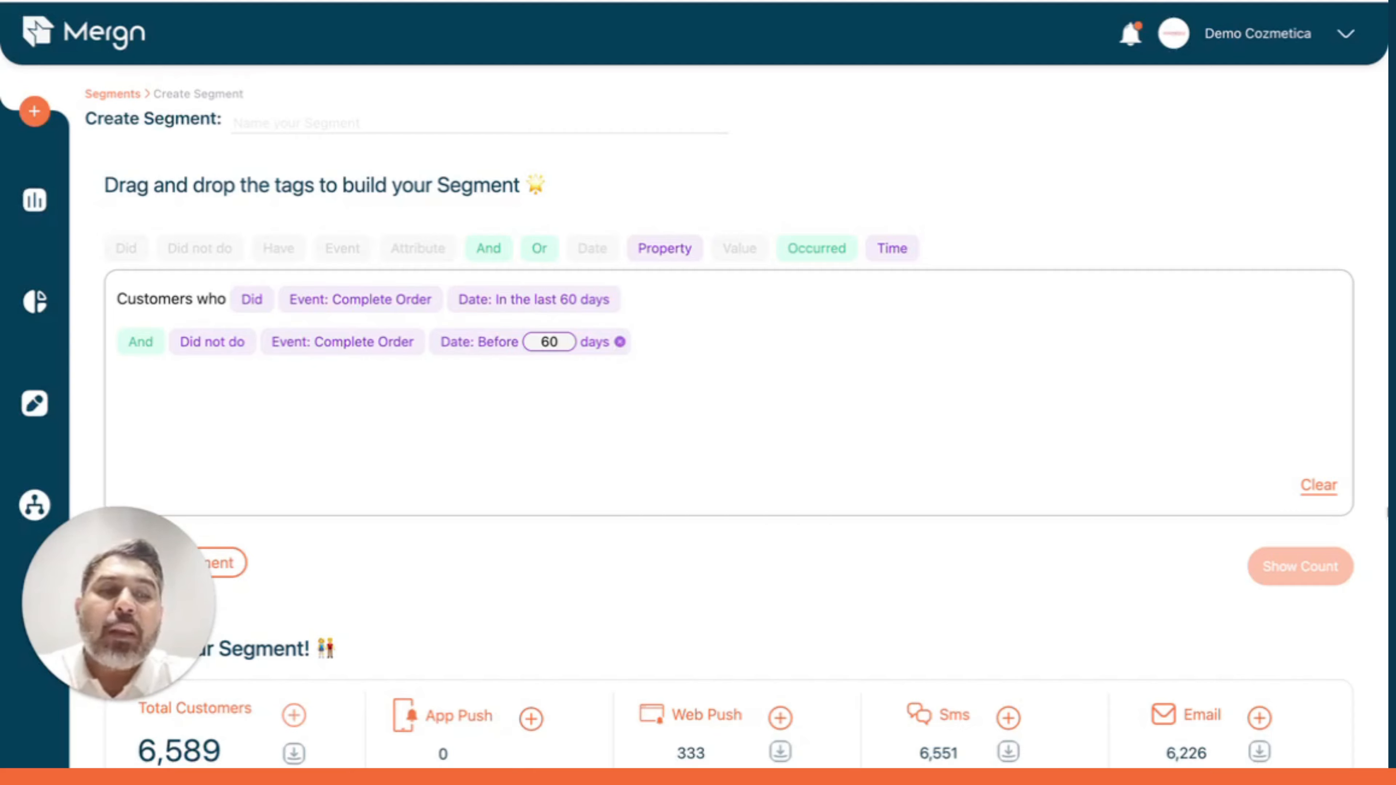
Clear the builder and recreate the Did Complete Order condition limited to the last 60 days.
click(1318, 485)
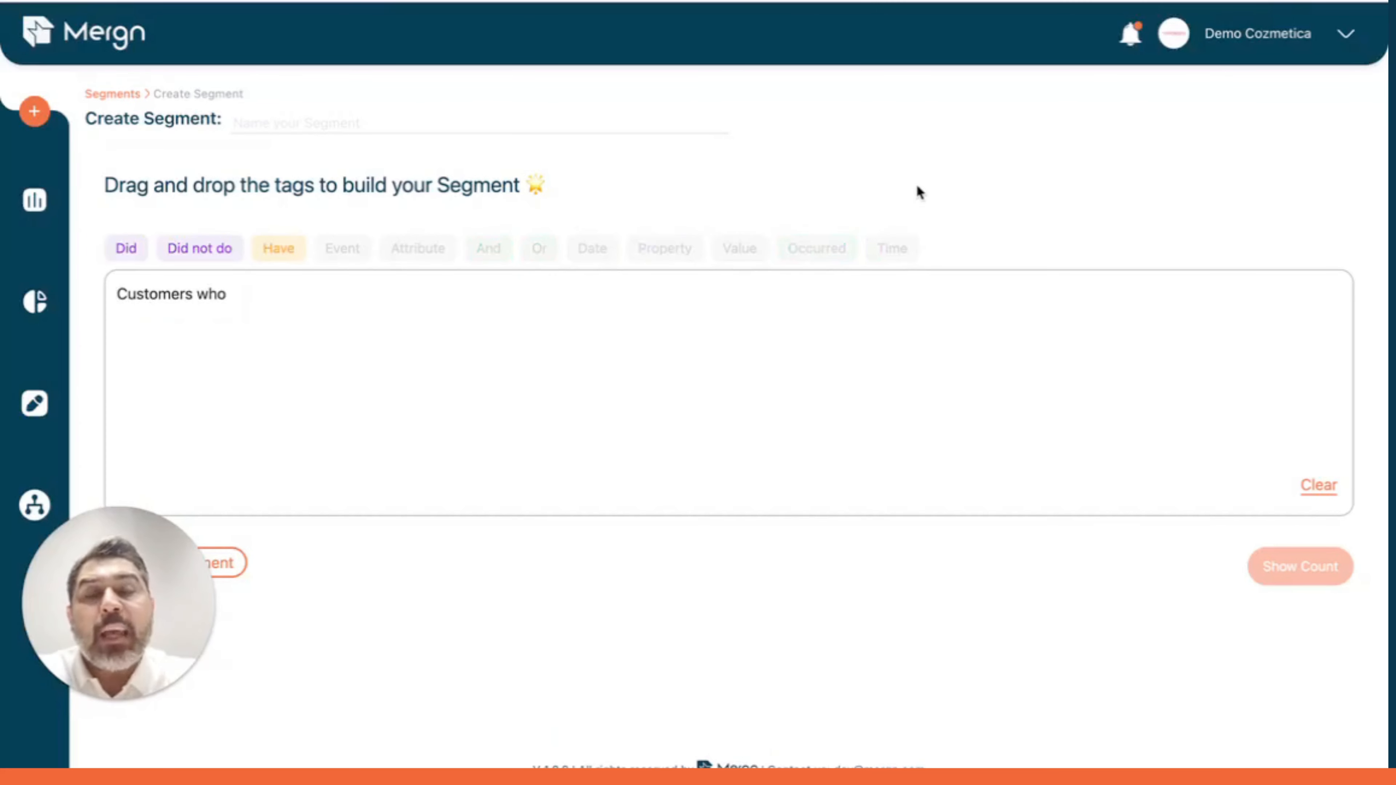
click(127, 246)
text(com)
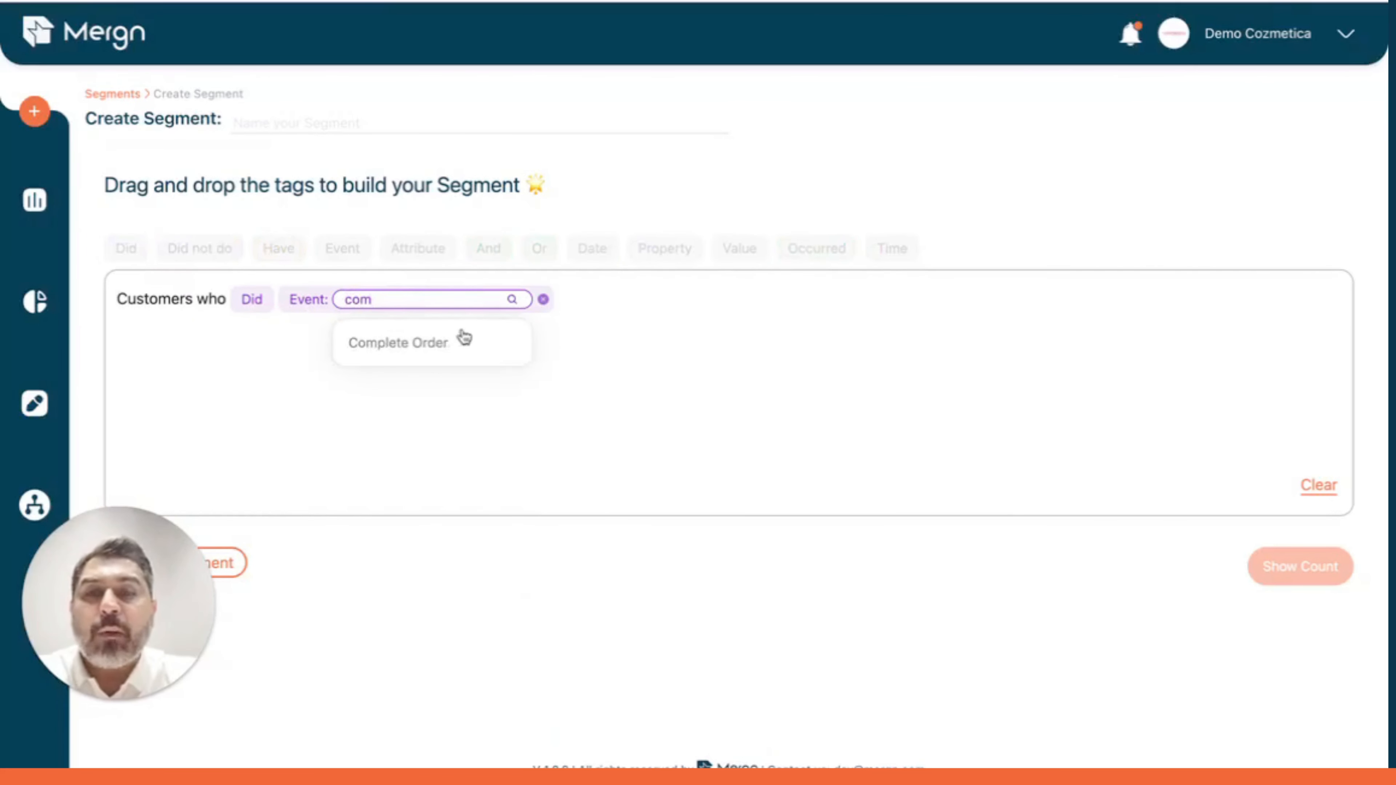
click(464, 337)
drag(599, 246, 602, 303)
click(600, 343)
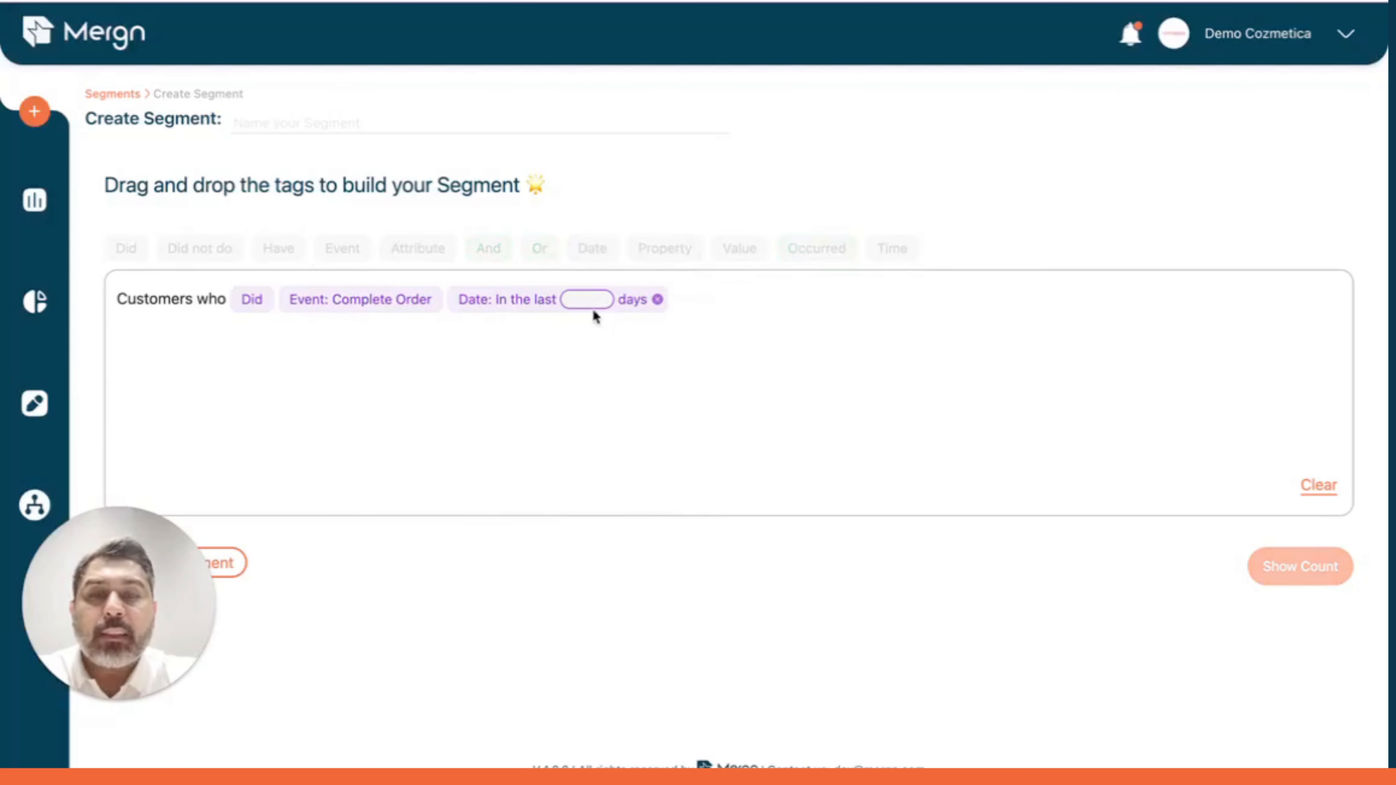
click(592, 303)
text(60)
Add an And Did Complete Order condition dated before 60 days and review the resulting customer count.
drag(487, 248, 324, 336)
click(138, 248)
text(com)
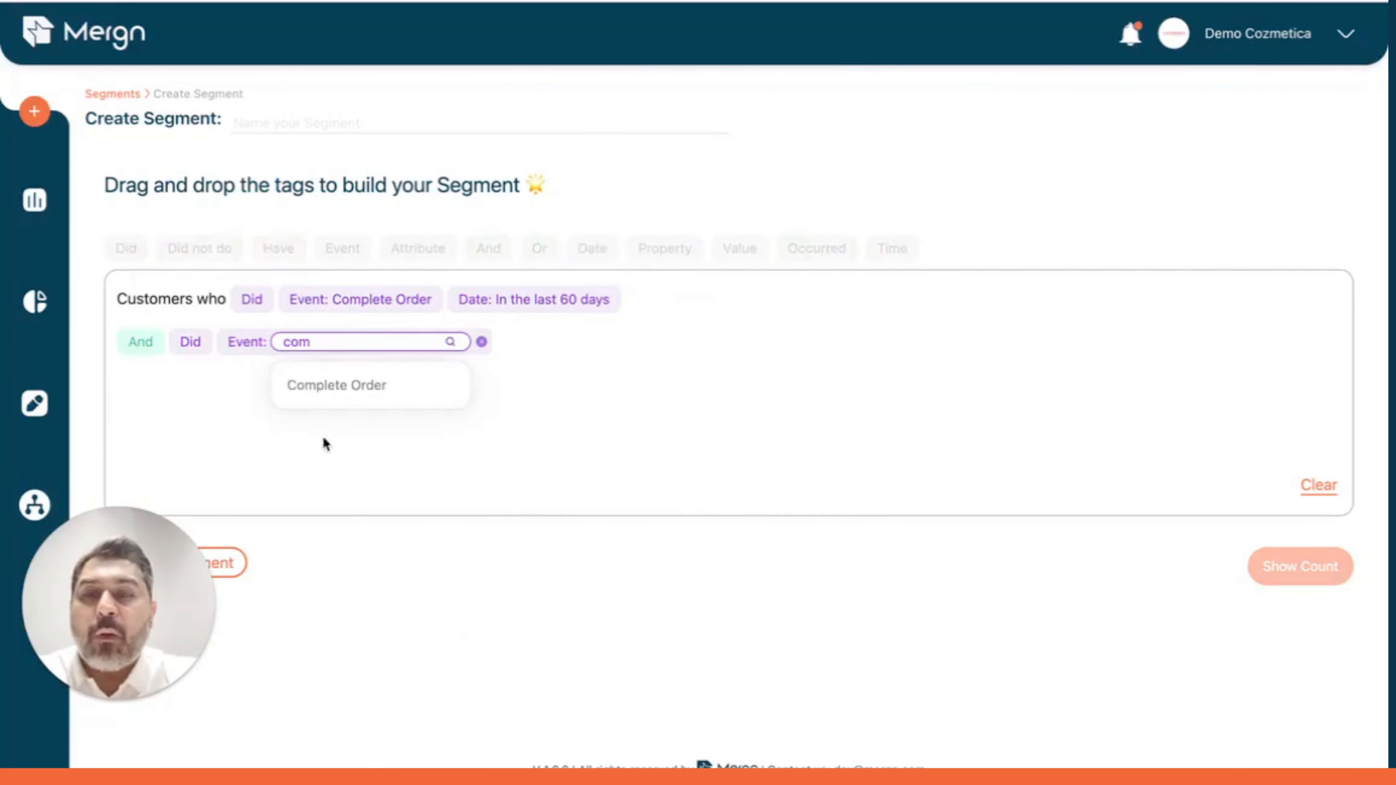
click(349, 387)
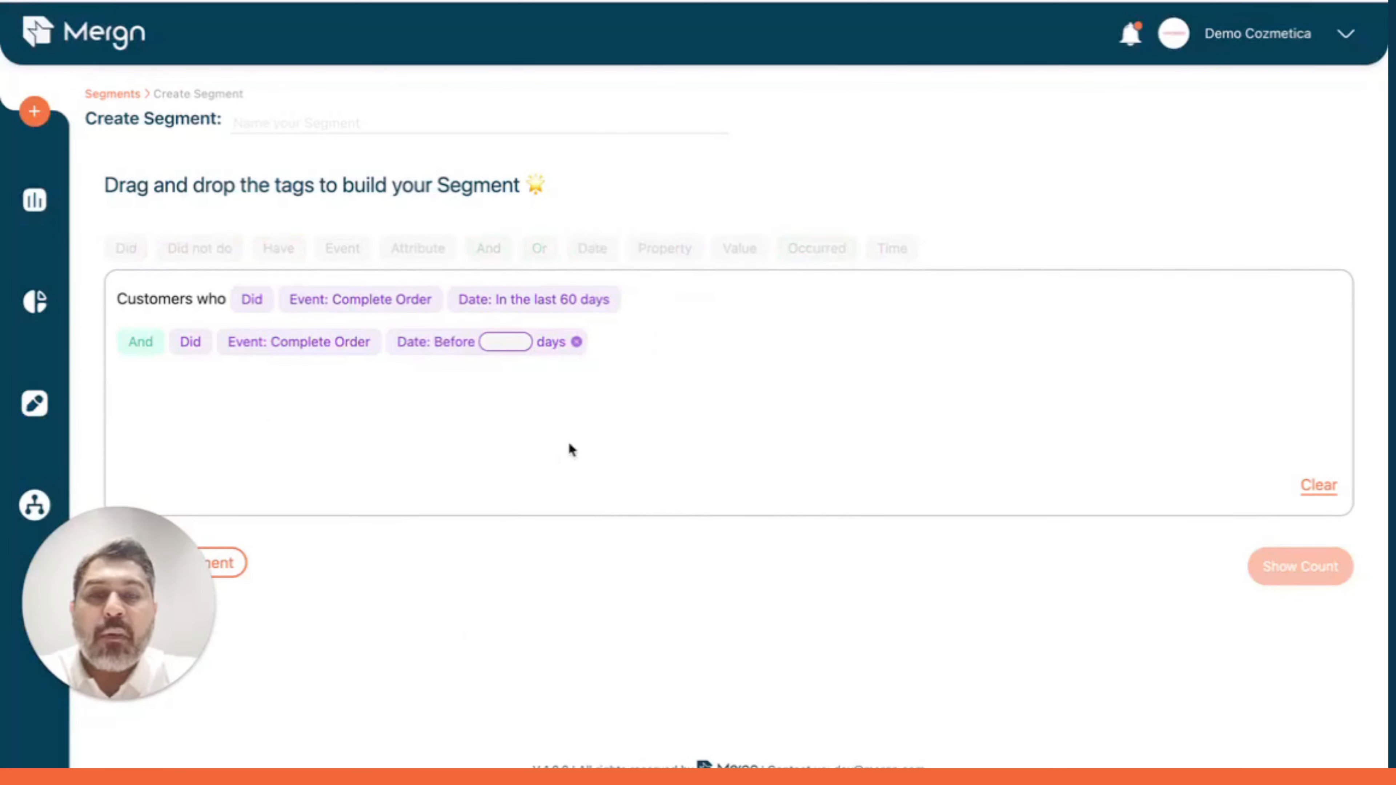
click(519, 341)
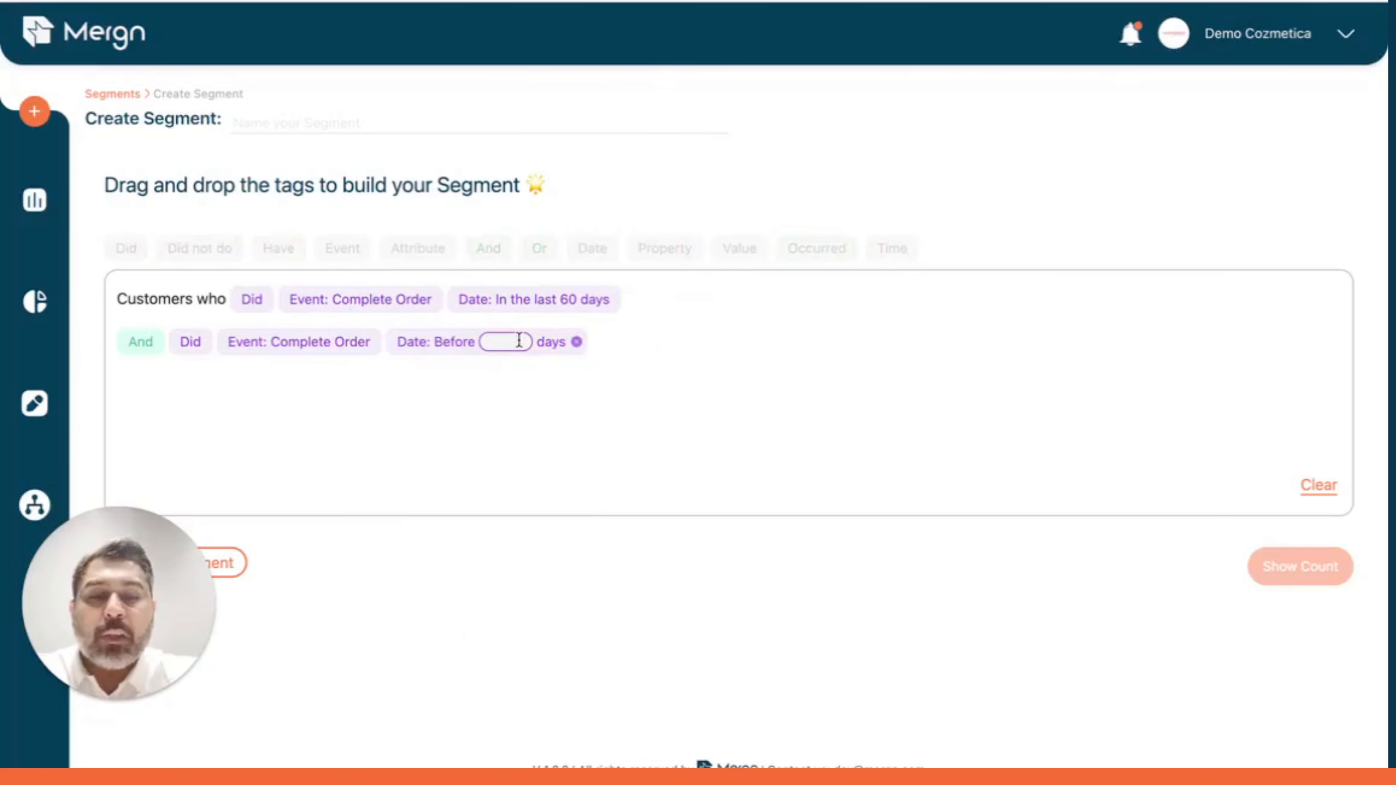
text(60)
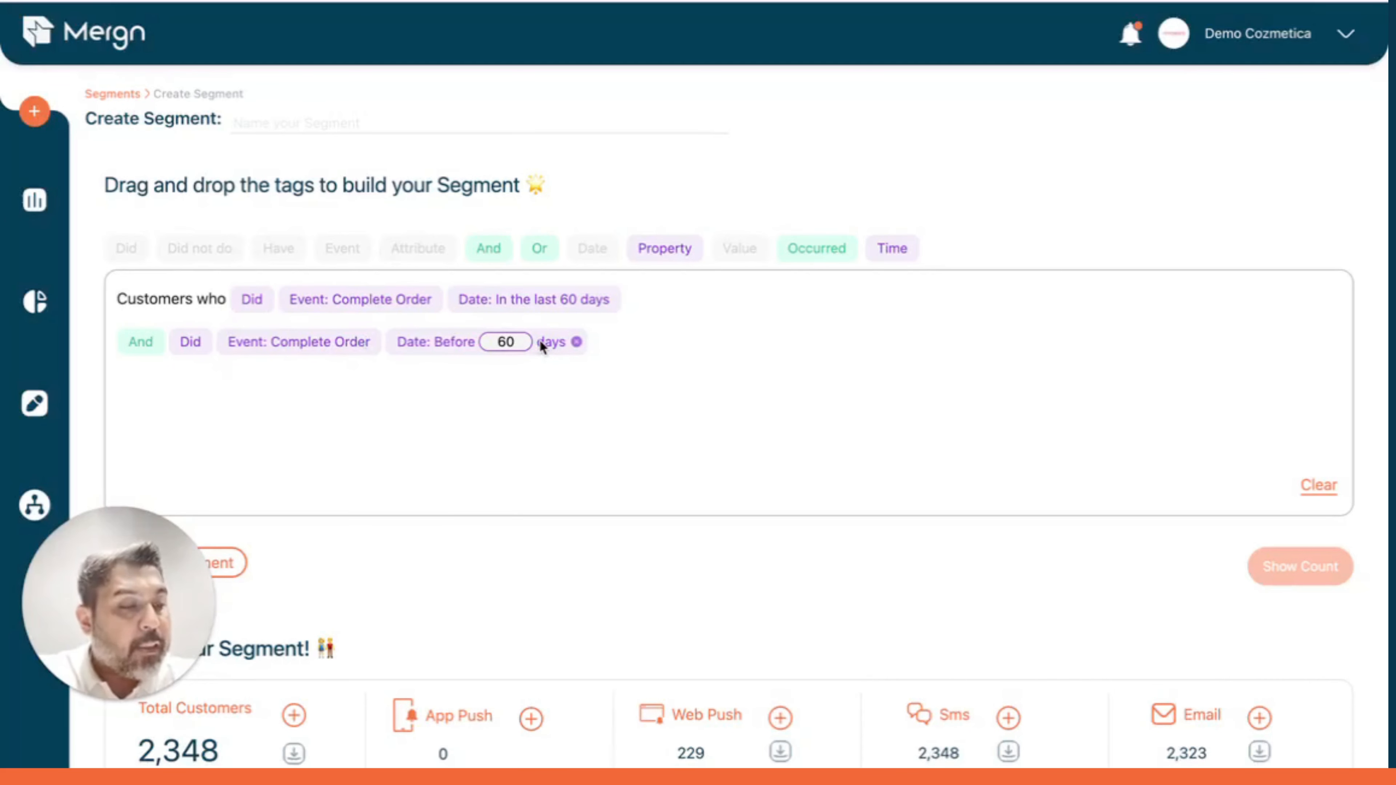
scroll(826, 431, down, 2)
scroll(827, 432, up, 2)
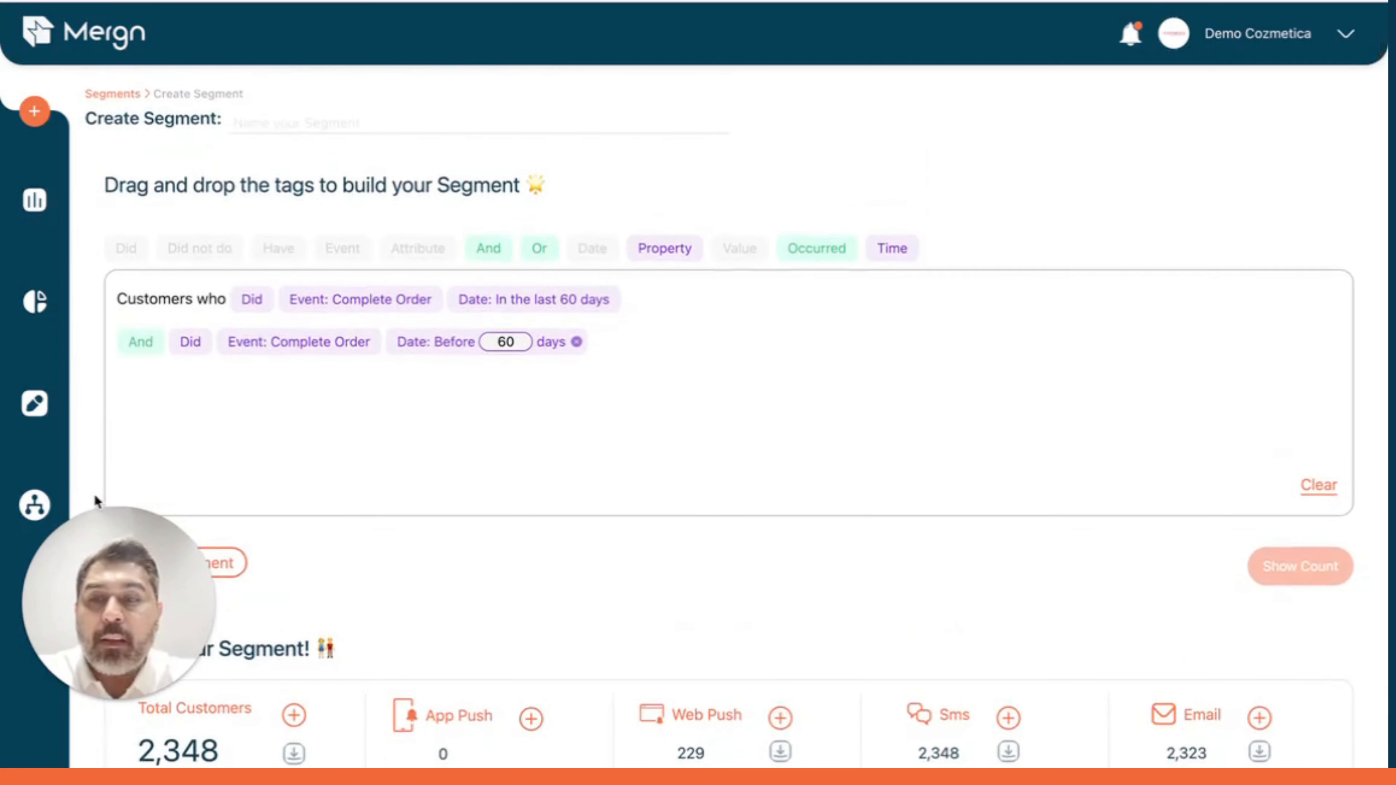
scroll(715, 418, down, 2)
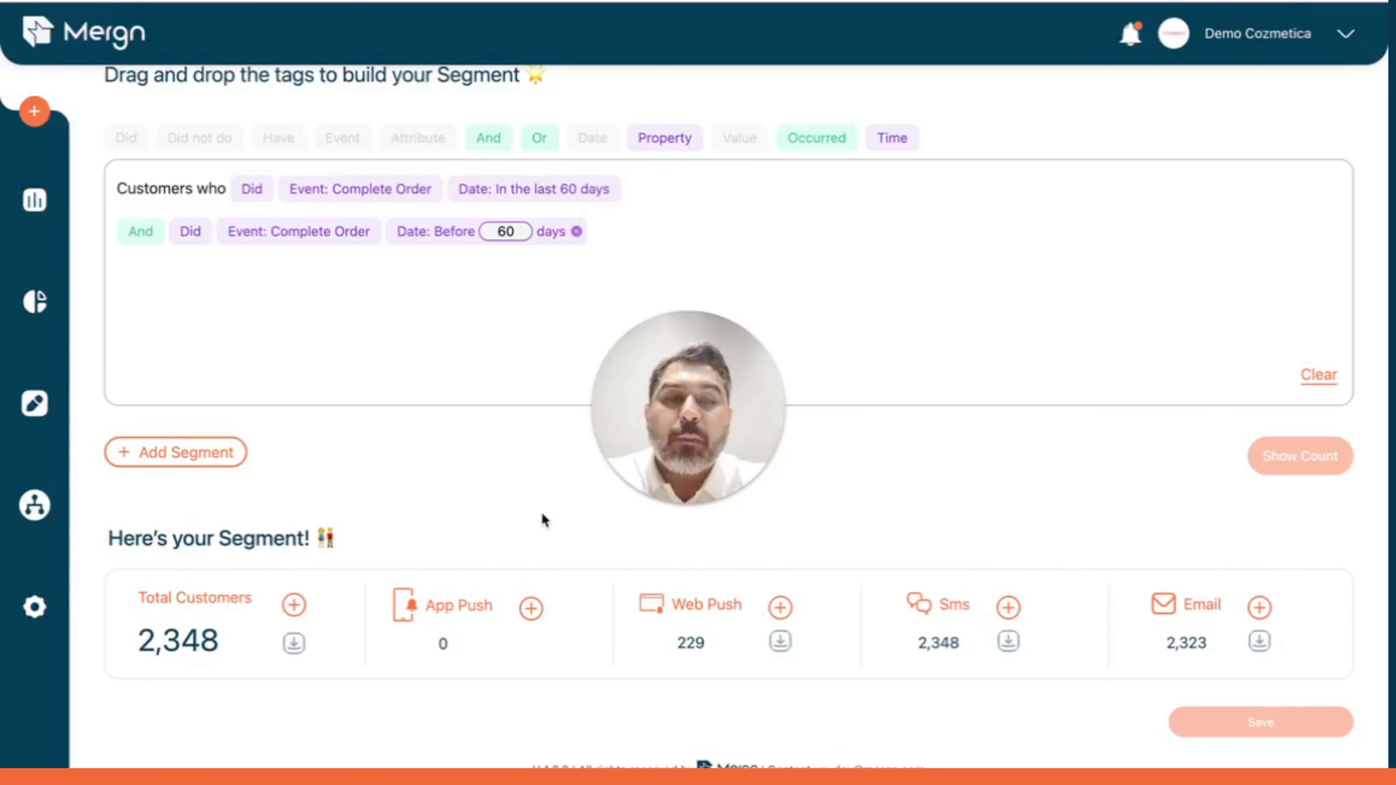
Replace the segment with a single Did Product Viewed condition and show its count.
click(1320, 374)
drag(119, 248, 136, 282)
text(pro)
click(454, 344)
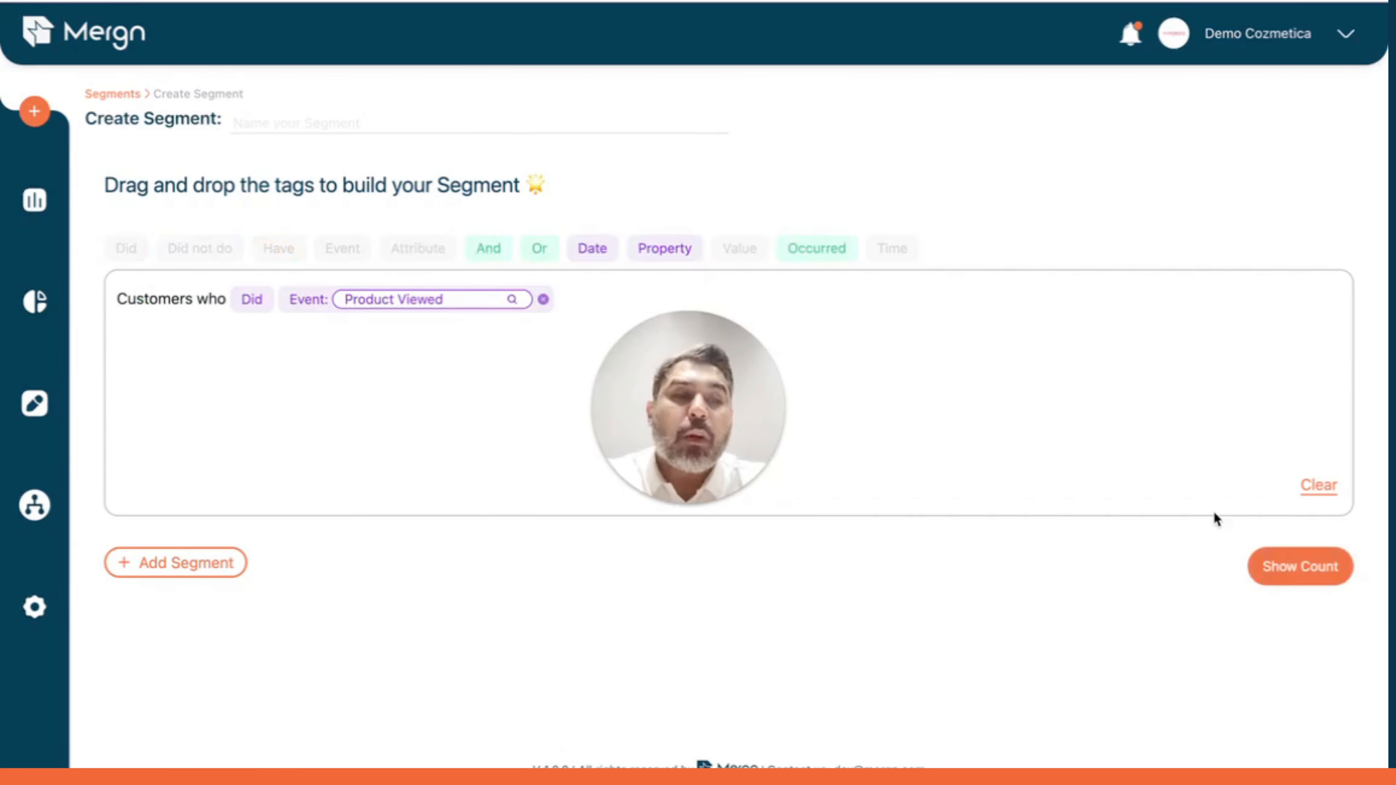
click(1305, 561)
scroll(913, 541, down, 2)
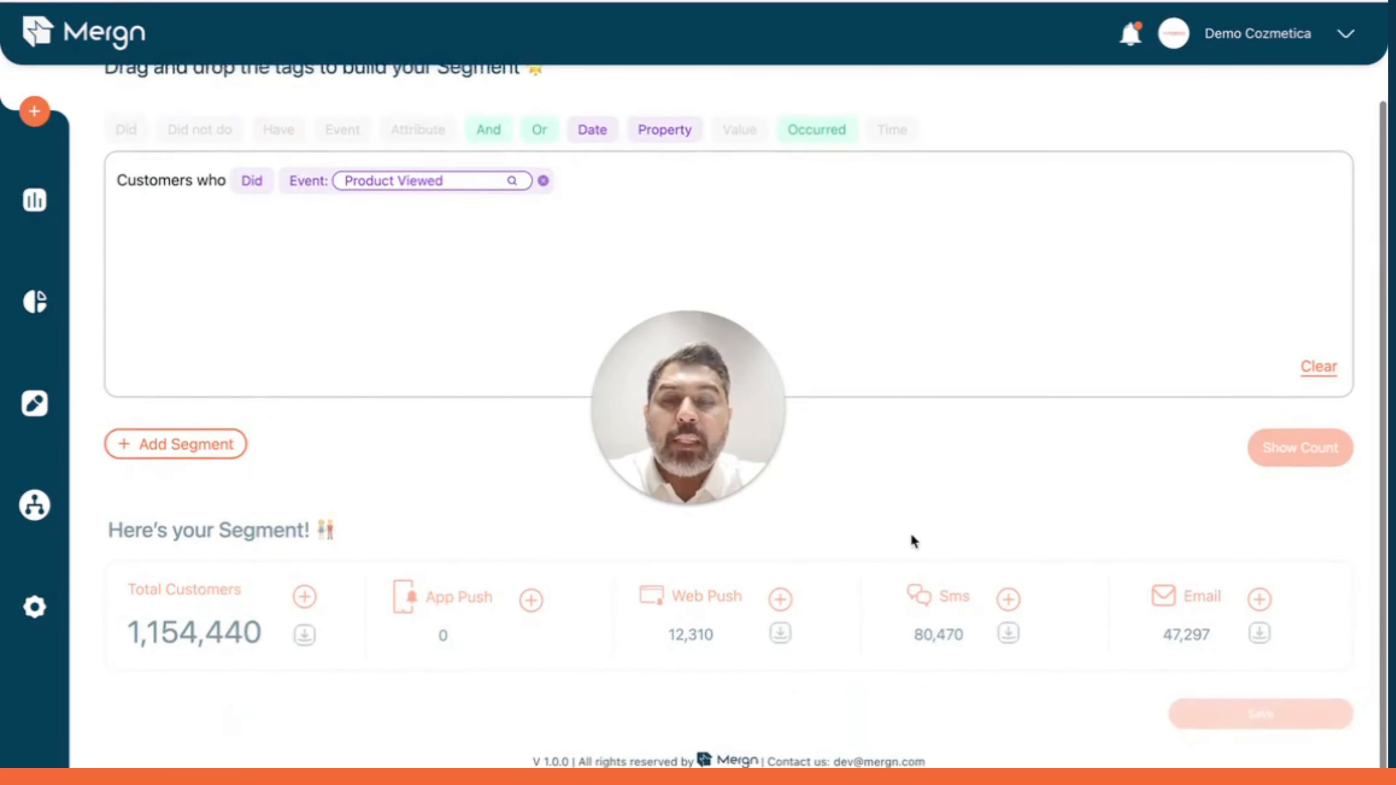